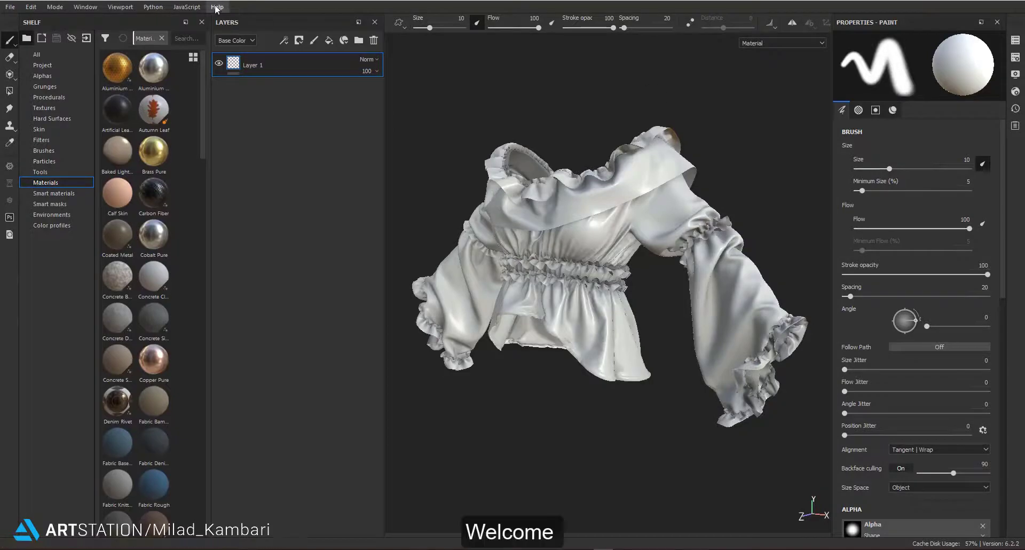
# Check the version in Help > About and confirm the shader is pbr-metal-rough-with-alpha-blending.
pyautogui.click(216, 7)
pyautogui.click(240, 85)
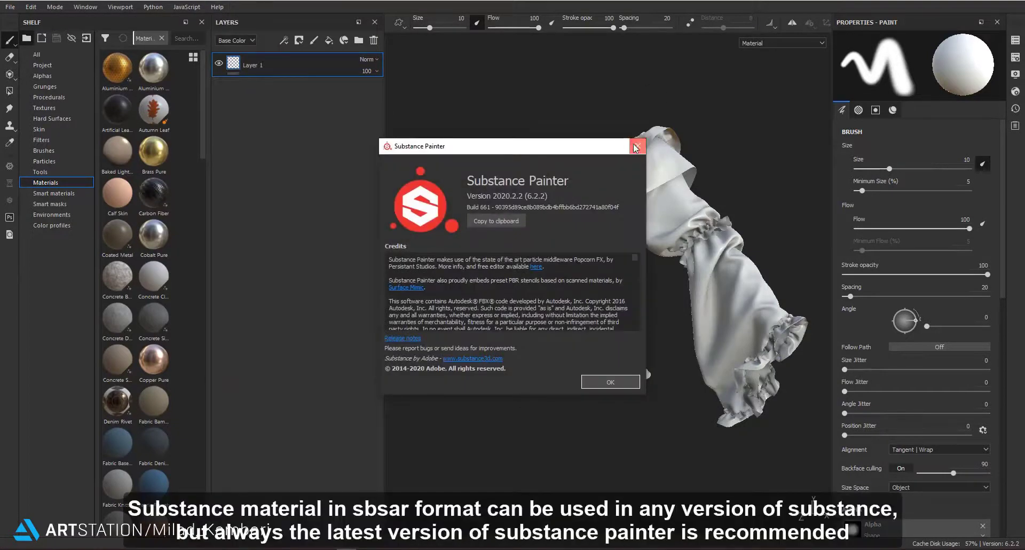
pyautogui.click(635, 147)
pyautogui.click(1015, 91)
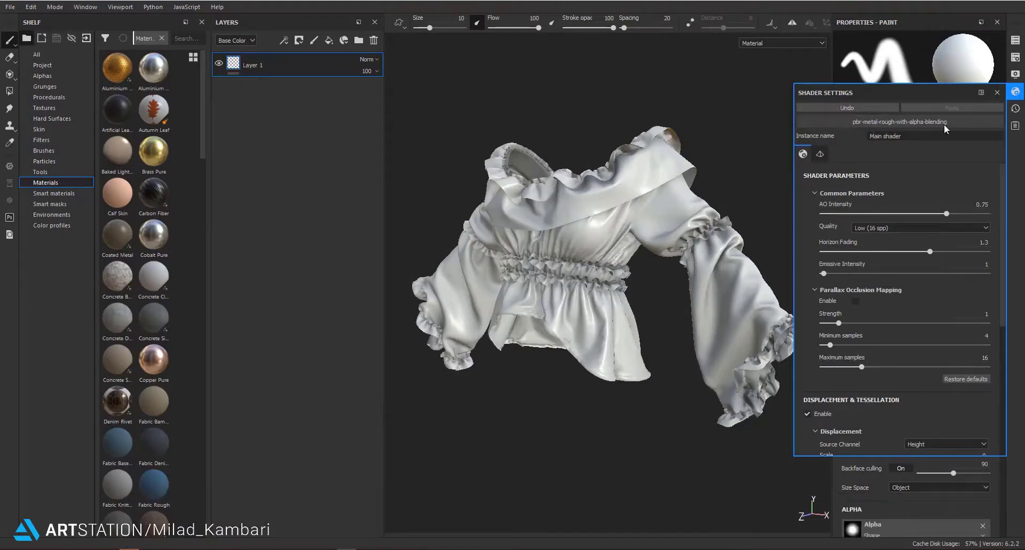
pyautogui.click(997, 92)
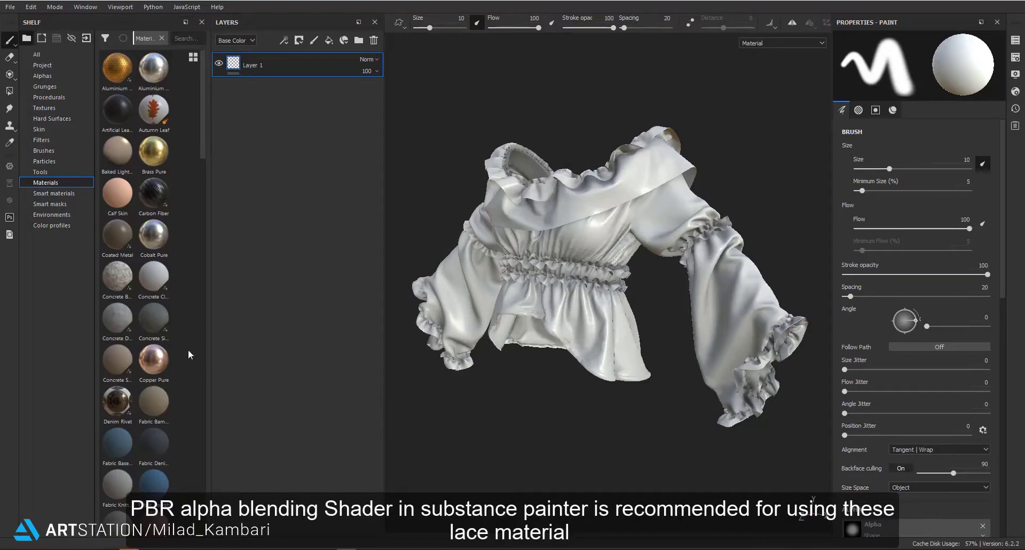
# Add all 40 MK_Lace_Trim_Texture .sbsar files to the import list.
pyautogui.click(85, 39)
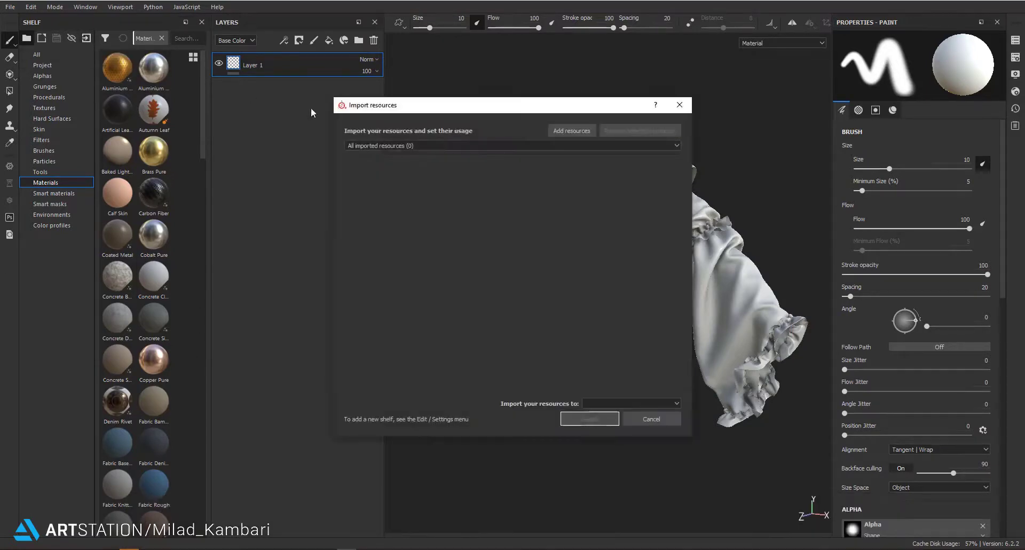
pyautogui.click(578, 134)
pyautogui.click(506, 191)
pyautogui.scroll(-3, 506, 240)
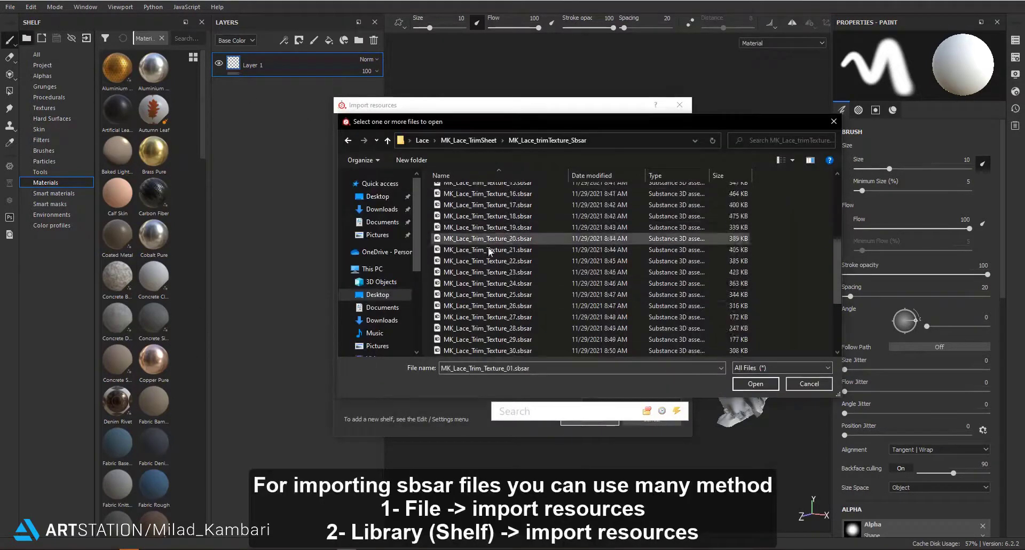
pyautogui.keyDown('shift'); pyautogui.click(491, 347); pyautogui.keyUp('shift')
pyautogui.click(747, 383)
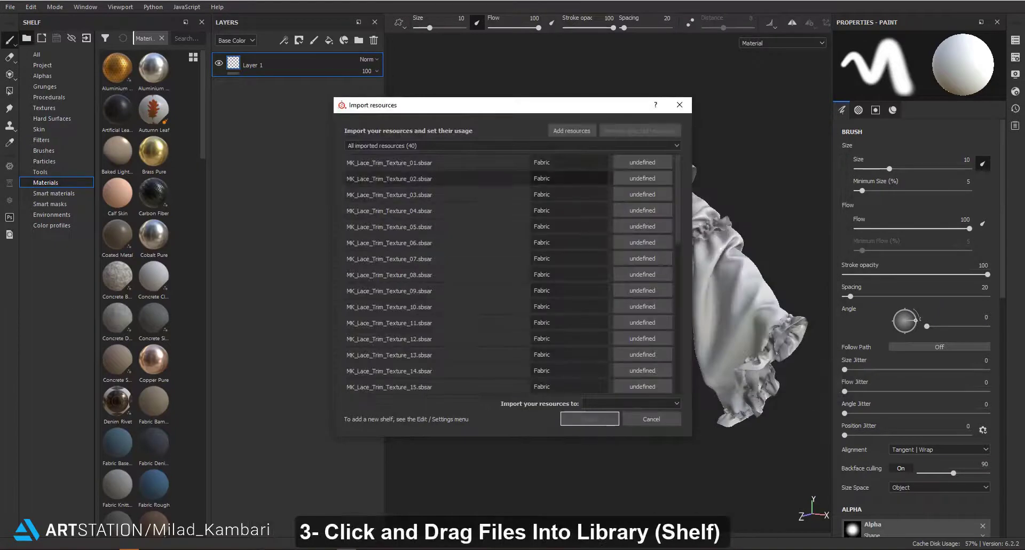
# Set their usage to basematerial, target the current project, and import them.
pyautogui.click(644, 392)
pyautogui.click(658, 408)
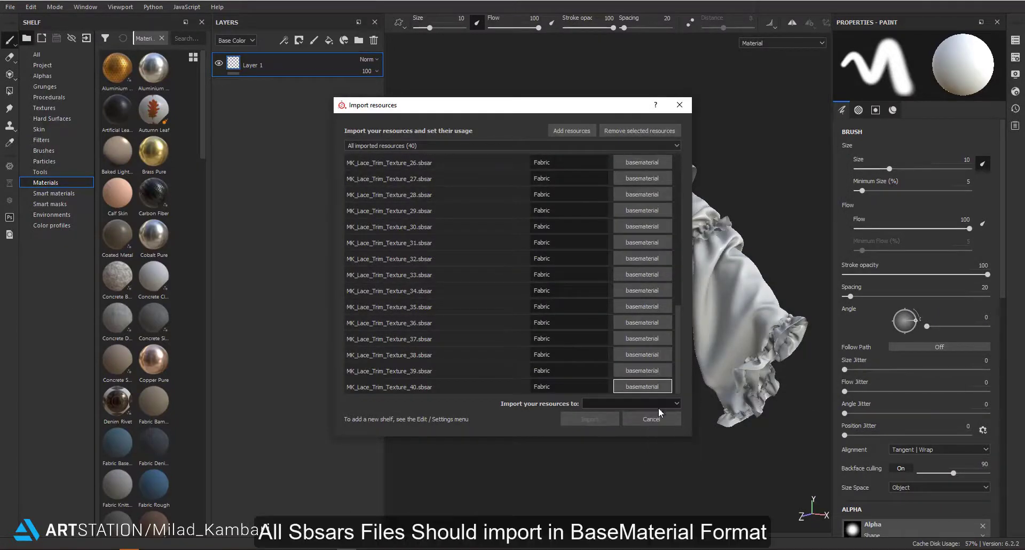
pyautogui.click(601, 403)
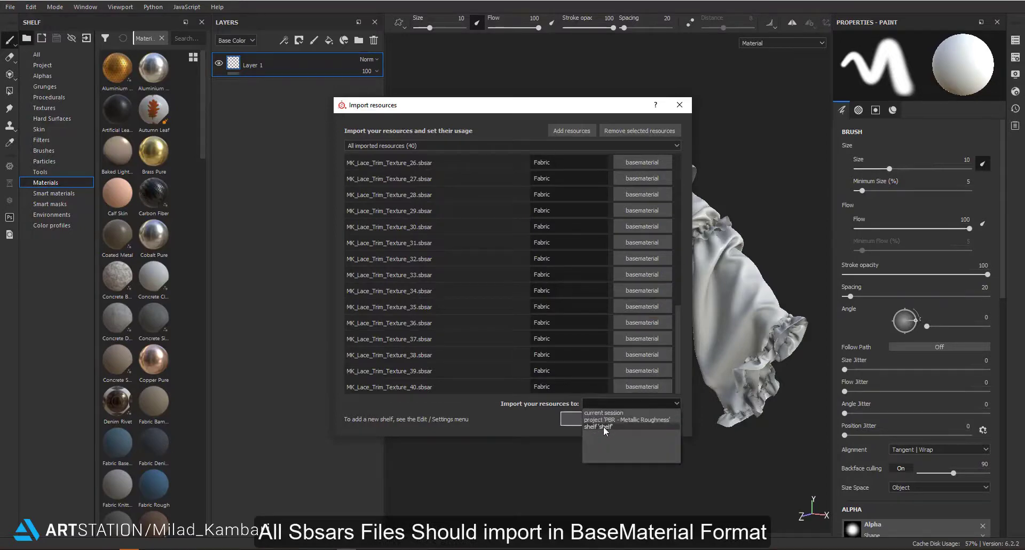
pyautogui.click(595, 420)
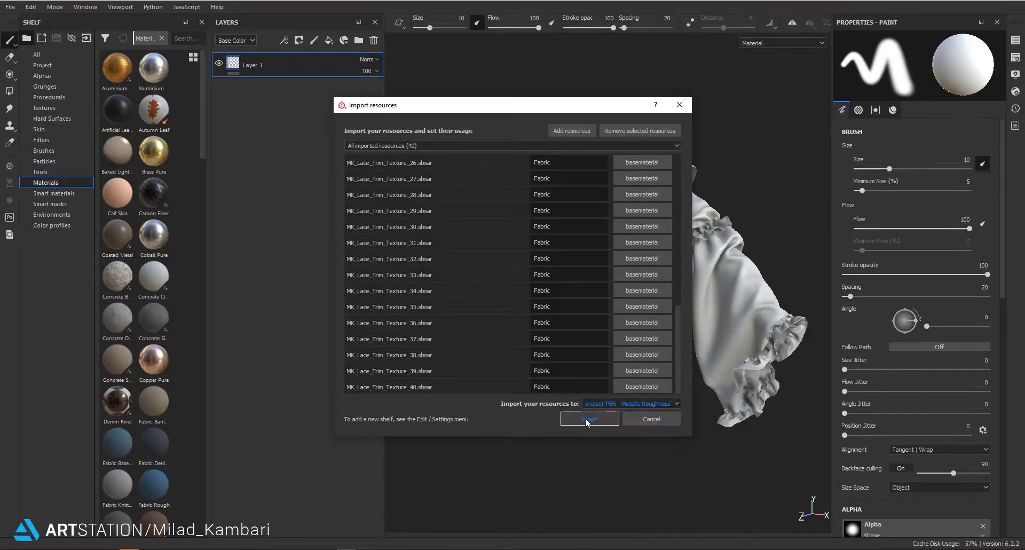
pyautogui.click(571, 419)
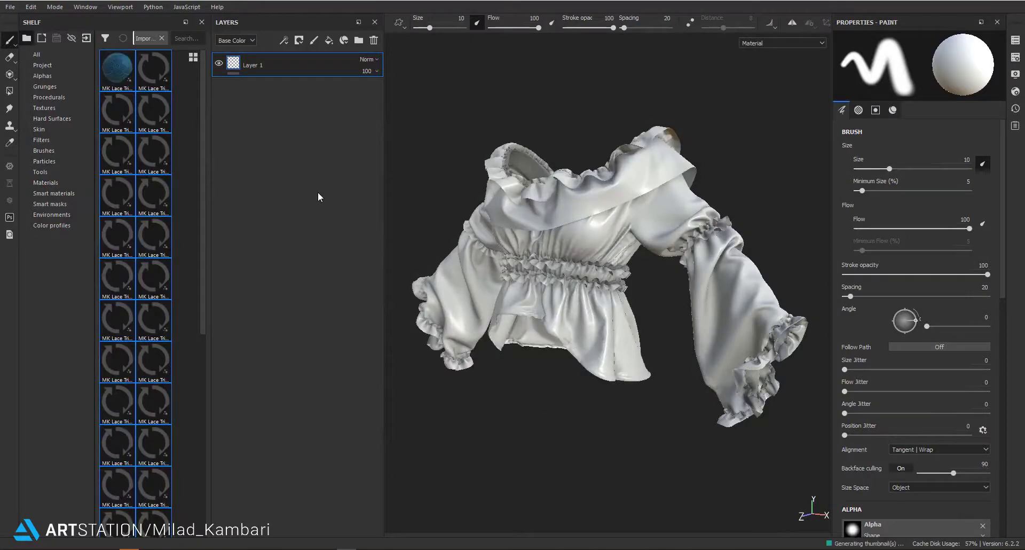
# Create a fill layer named 'Base' in dark grey and add a 'Lace' folder above it.
pyautogui.click(329, 40)
pyautogui.doubleClick(255, 66)
pyautogui.write('Base')
pyautogui.press('Return')
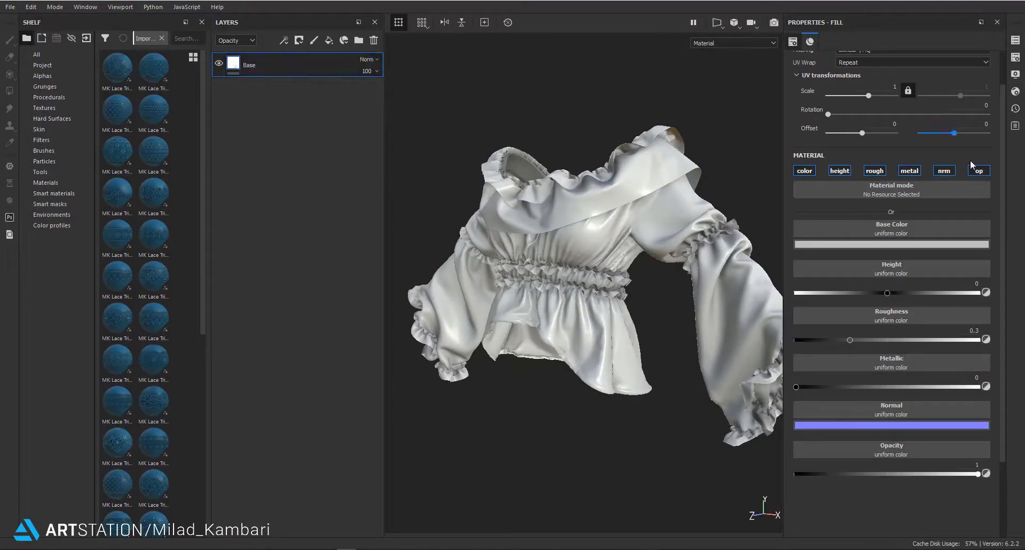
pyautogui.click(839, 246)
pyautogui.moveTo(849, 293); pyautogui.dragTo(838, 311)
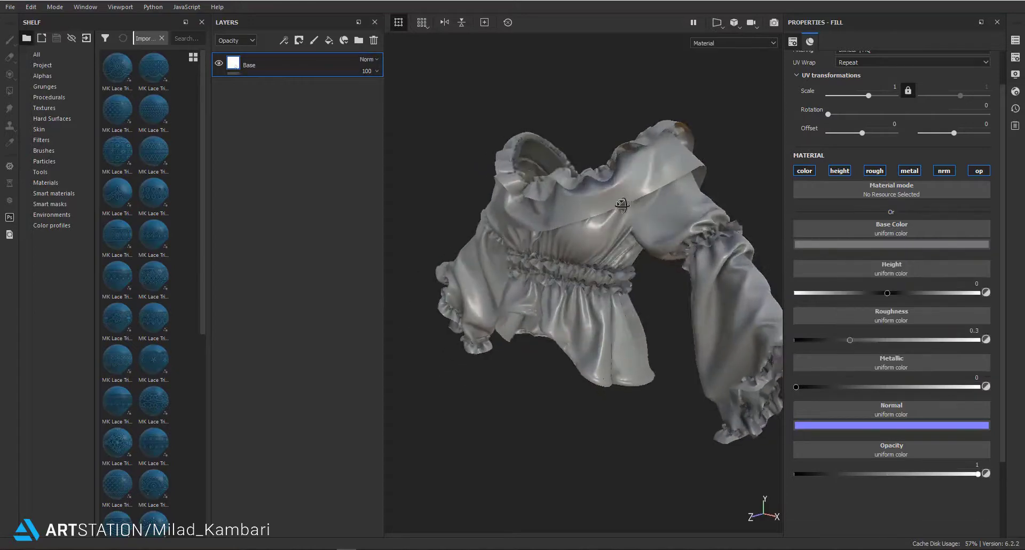
pyautogui.click(359, 40)
pyautogui.write('Lace')
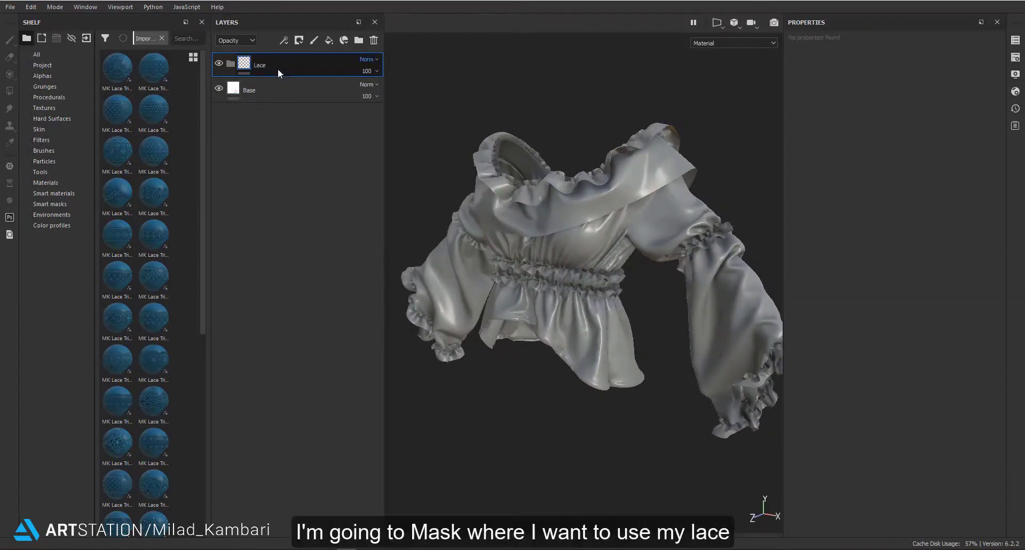
# Drop MK Lace Trim Texture 02 into the Lace folder and polygon-fill its black mask white on the collar band.
pyautogui.moveTo(143, 71); pyautogui.dragTo(271, 65)
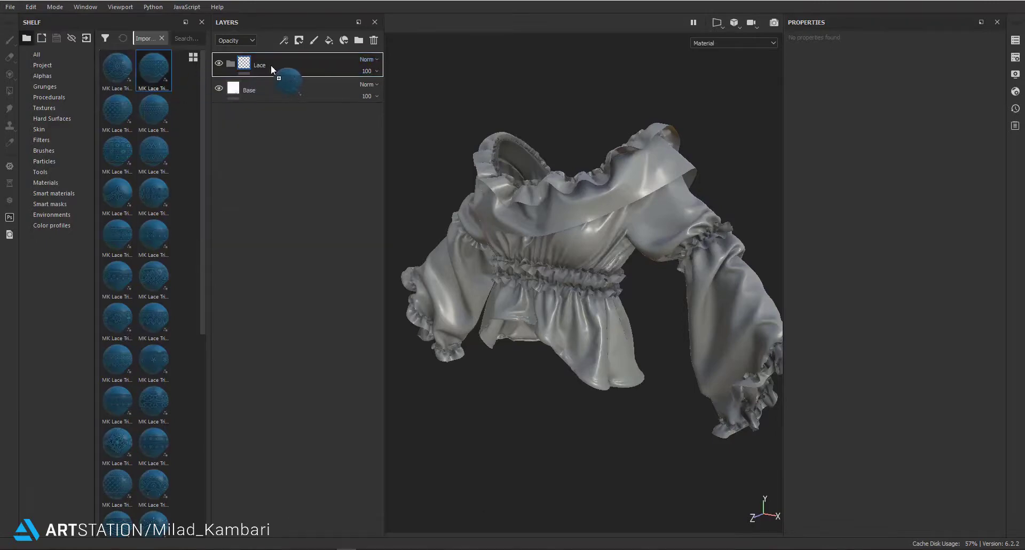
pyautogui.click(269, 64)
pyautogui.press('4')
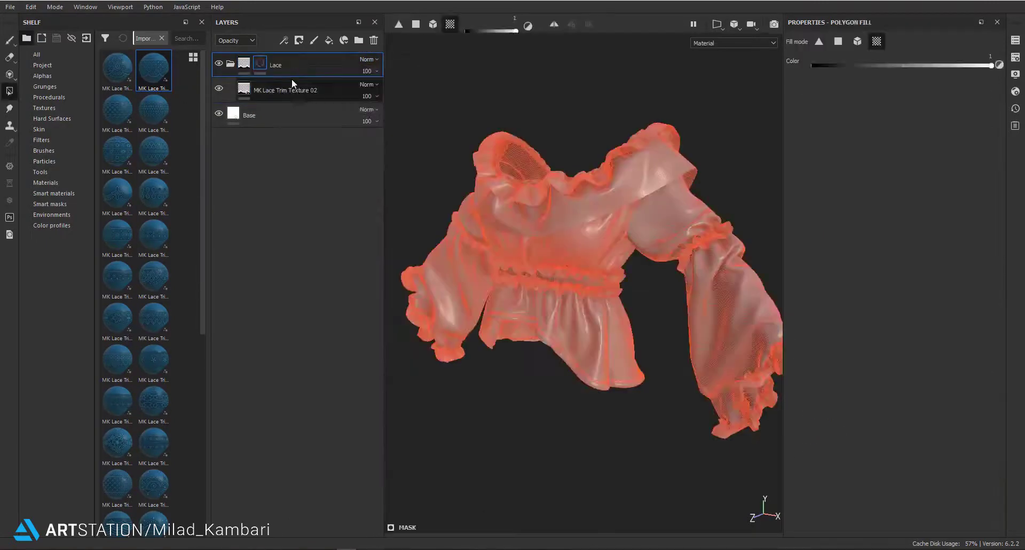
pyautogui.moveTo(605, 199)
pyautogui.keyDown('alt'); pyautogui.mouseDown()
pyautogui.moveTo(520, 185)
pyautogui.moveTo(638, 178)
pyautogui.mouseUp(); pyautogui.keyUp('alt')
pyautogui.keyDown('alt'); pyautogui.click(266, 66); pyautogui.keyUp('alt')
pyautogui.keyDown('alt'); pyautogui.moveTo(534, 214); pyautogui.dragTo(628, 160); pyautogui.keyUp('alt')
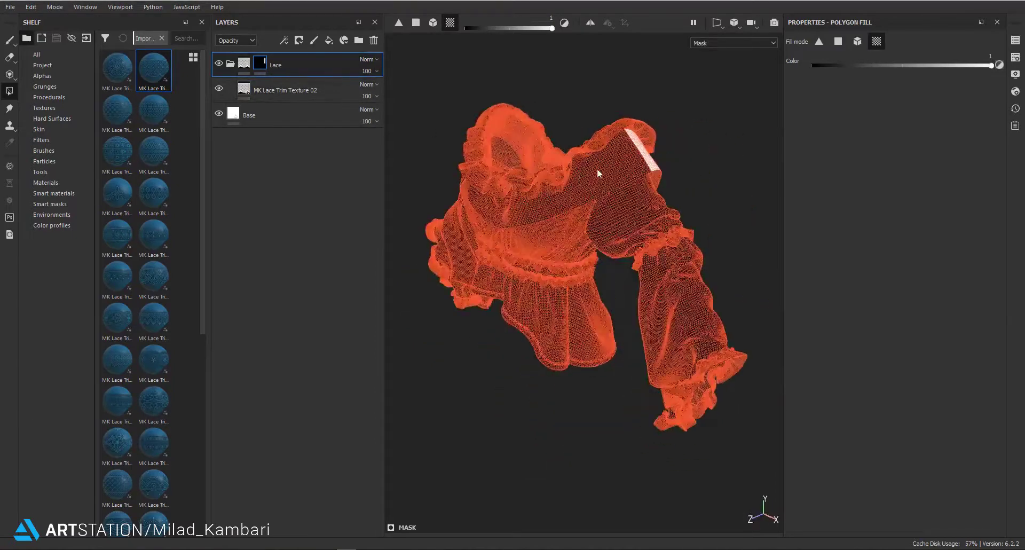
pyautogui.click(246, 70)
pyautogui.keyDown('alt'); pyautogui.moveTo(502, 224); pyautogui.dragTo(563, 260); pyautogui.keyUp('alt')
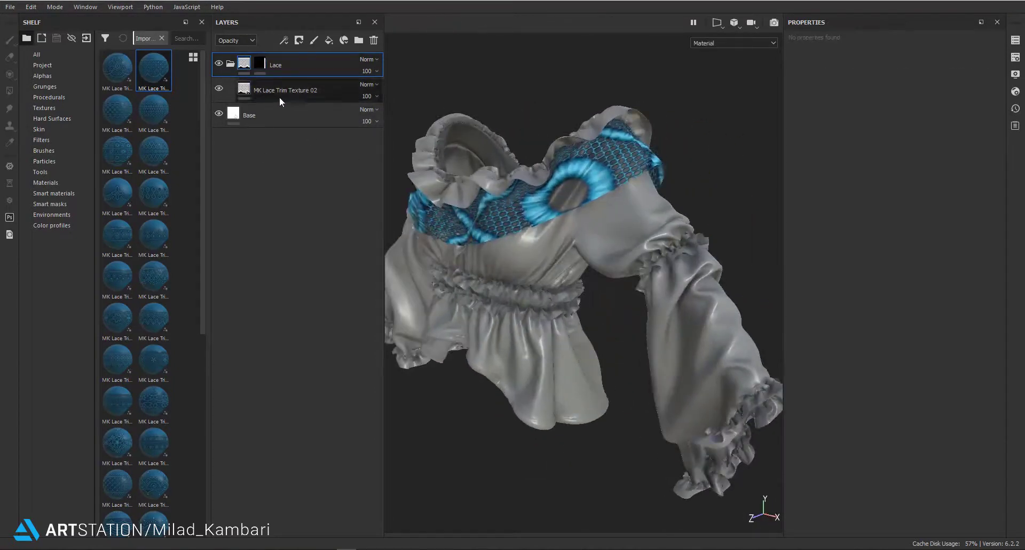
pyautogui.click(280, 98)
pyautogui.write('90')
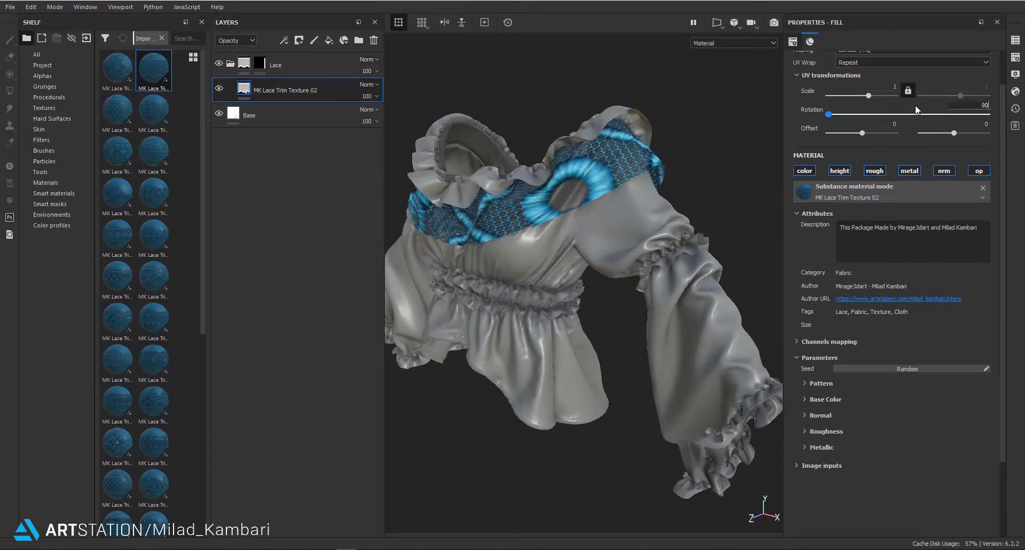
# Rotate the lace fill to 270 and scale it to about -10.23 in the UV view.
pyautogui.press('Return')
pyautogui.press('F2')
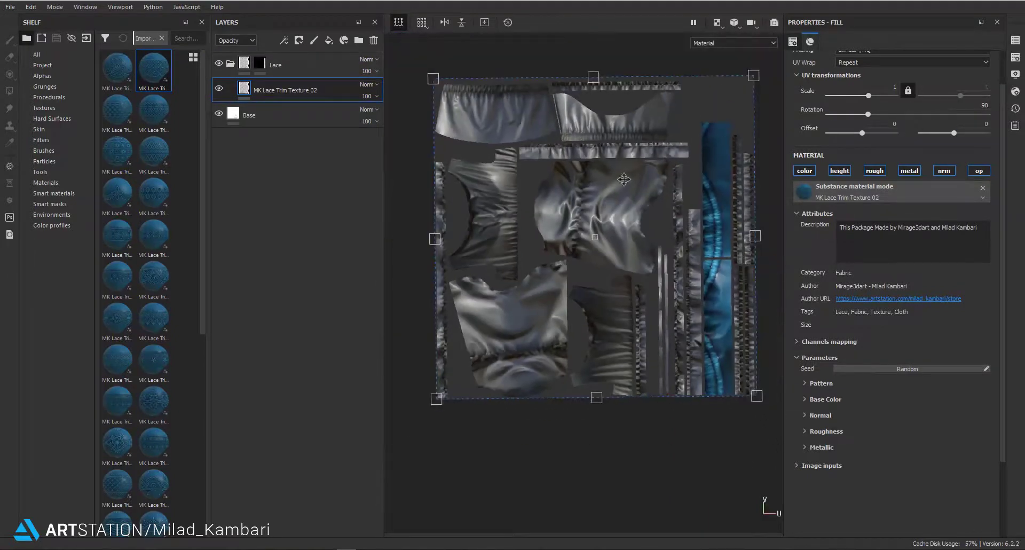
pyautogui.moveTo(405, 71)
pyautogui.mouseDown()
pyautogui.moveTo(730, 315)
pyautogui.moveTo(697, 340)
pyautogui.mouseUp()
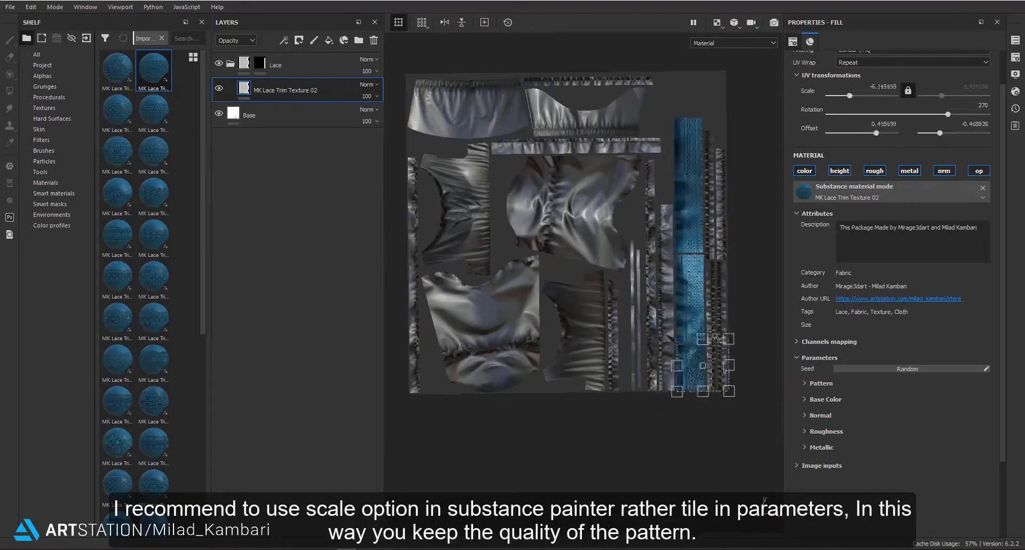
pyautogui.scroll(-2, 696, 340)
pyautogui.scroll(2, 697, 340)
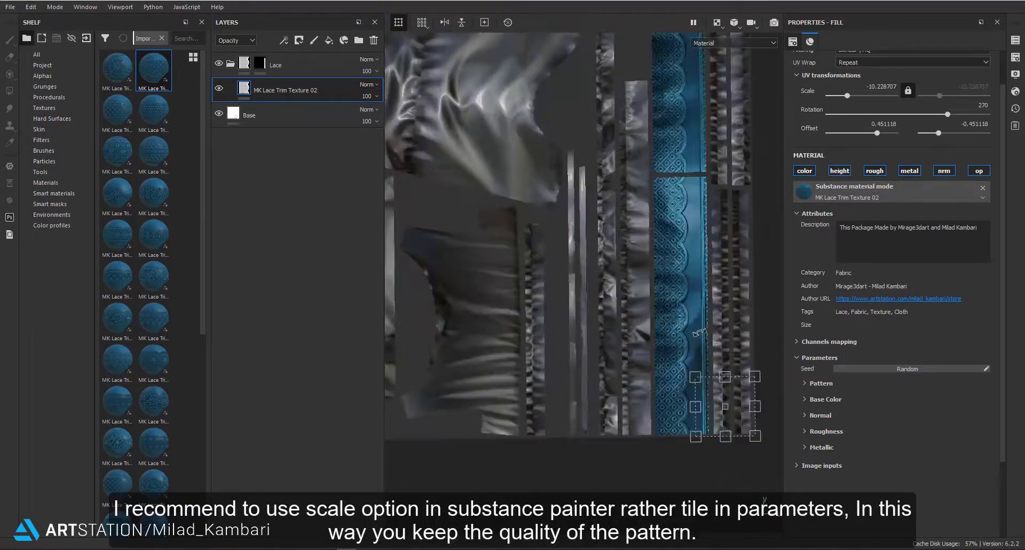
pyautogui.scroll(2, 697, 340)
pyautogui.scroll(2, 696, 340)
# Nudge the lace position onto the scalloped strip and inspect the collar in 3D.
pyautogui.moveTo(674, 376); pyautogui.dragTo(692, 374)
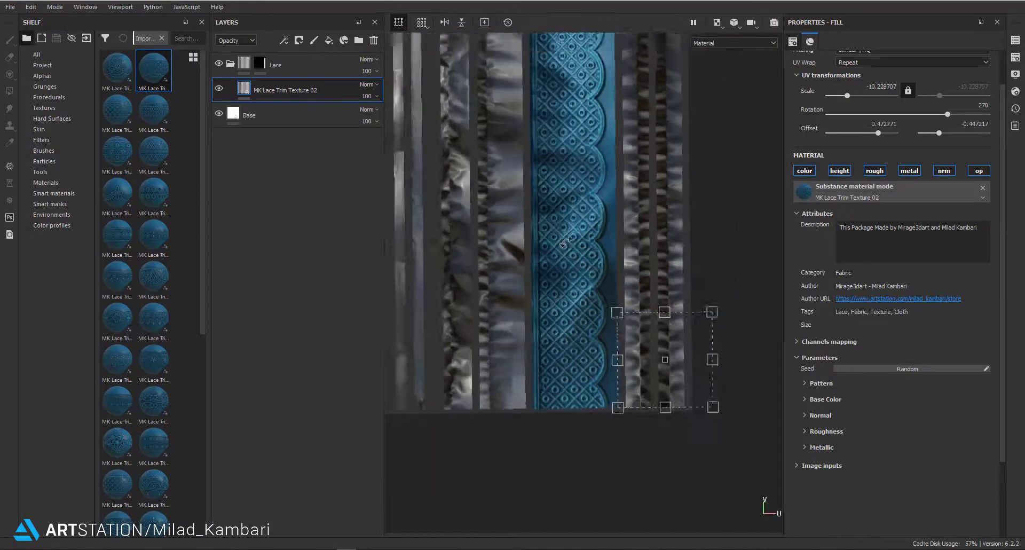
pyautogui.scroll(-3, 645, 156)
pyautogui.scroll(-2, 687, 298)
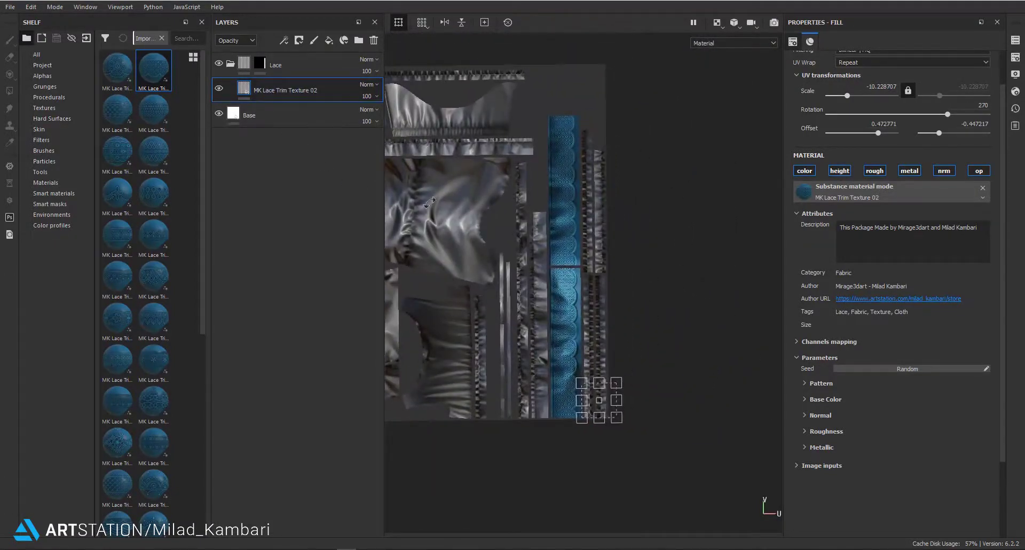
pyautogui.press('F2')
pyautogui.moveTo(507, 214)
pyautogui.keyDown('alt'); pyautogui.mouseDown()
pyautogui.moveTo(636, 222)
pyautogui.moveTo(401, 213)
pyautogui.moveTo(718, 280)
pyautogui.mouseUp(); pyautogui.keyUp('alt')
pyautogui.keyDown('alt'); pyautogui.moveTo(627, 220); pyautogui.dragTo(645, 329, button='right'); pyautogui.keyUp('alt')
pyautogui.keyDown('alt'); pyautogui.moveTo(644, 328); pyautogui.dragTo(611, 255); pyautogui.keyUp('alt')
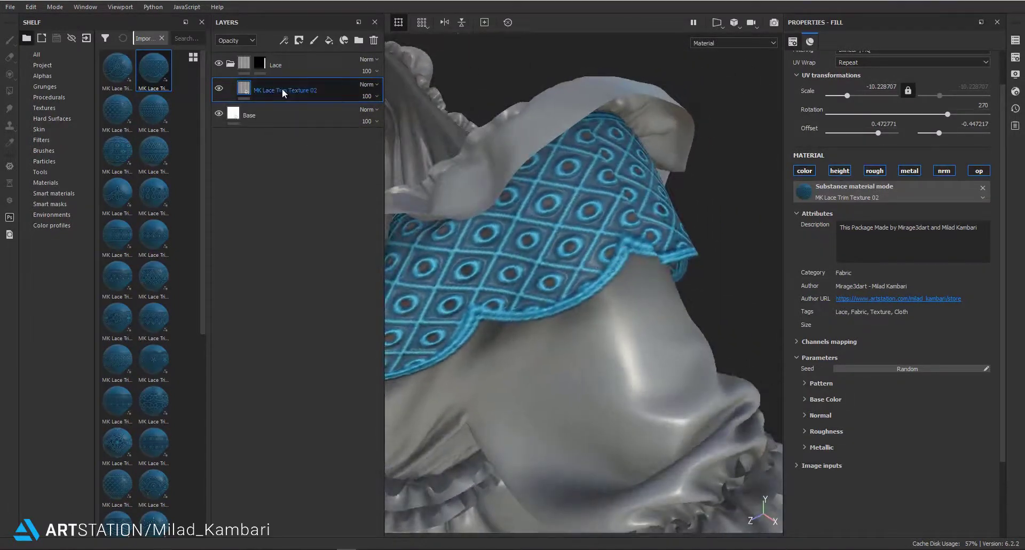
# Give the lace fill layer a black mask with a Paint effect.
pyautogui.rightClick(282, 88)
pyautogui.click(312, 109)
pyautogui.rightClick(293, 88)
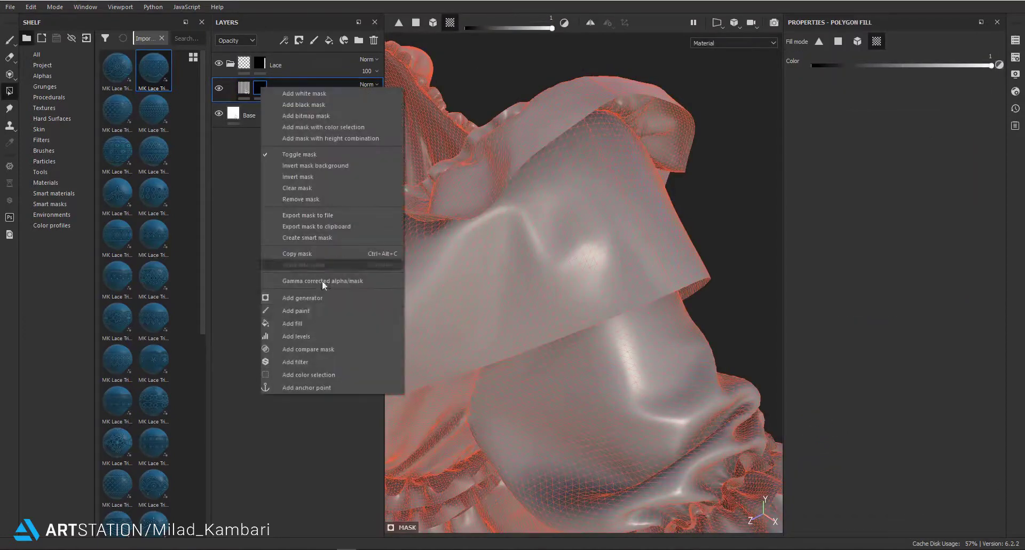
pyautogui.click(307, 314)
# Duplicate the lace layer and delete the copy's Paint mask stroke.
pyautogui.click(296, 91)
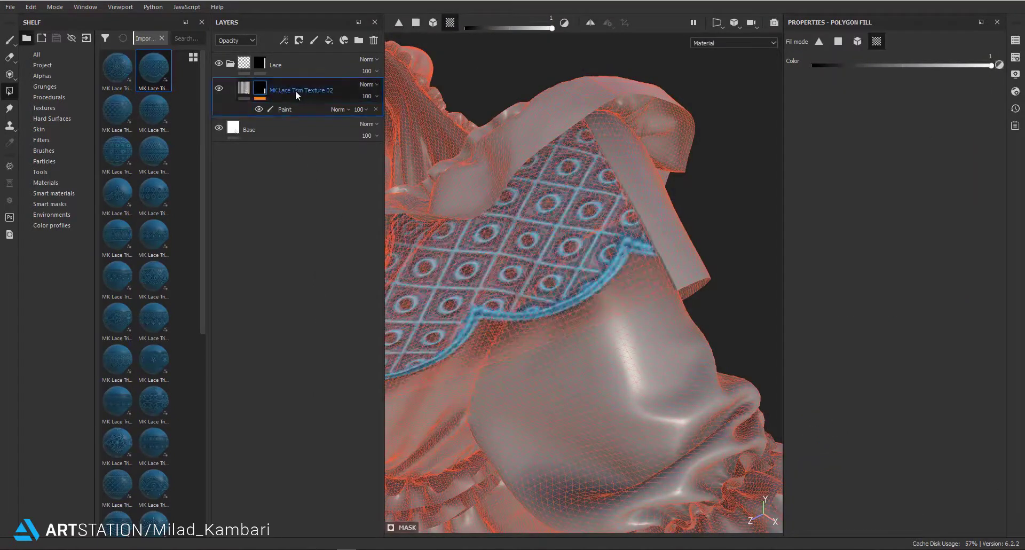
pyautogui.hotkey('ctrl', 'd')
pyautogui.click(280, 110)
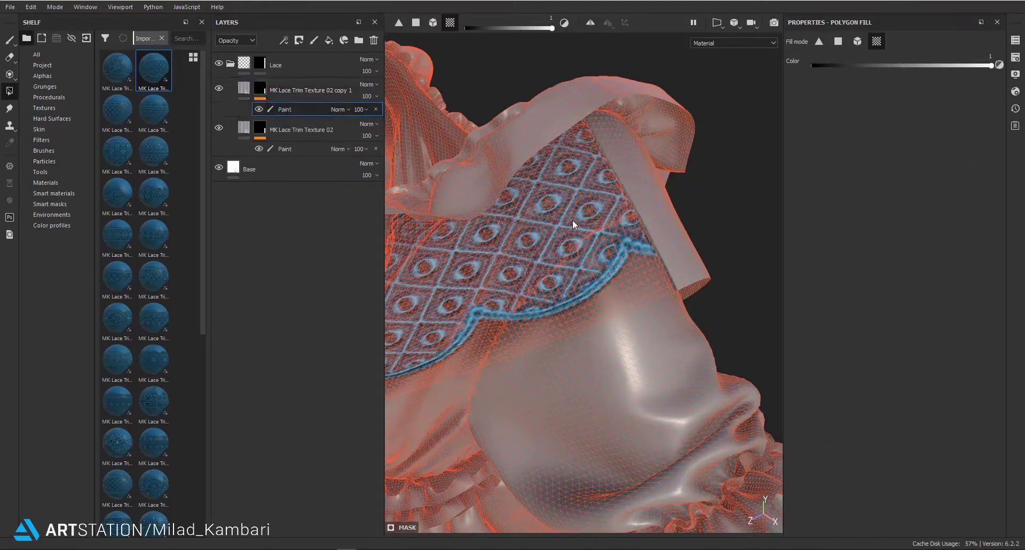
pyautogui.moveTo(663, 230)
pyautogui.keyDown('alt'); pyautogui.mouseDown()
pyautogui.moveTo(630, 282)
pyautogui.moveTo(604, 270)
pyautogui.mouseUp(); pyautogui.keyUp('alt')
pyautogui.press('Delete')
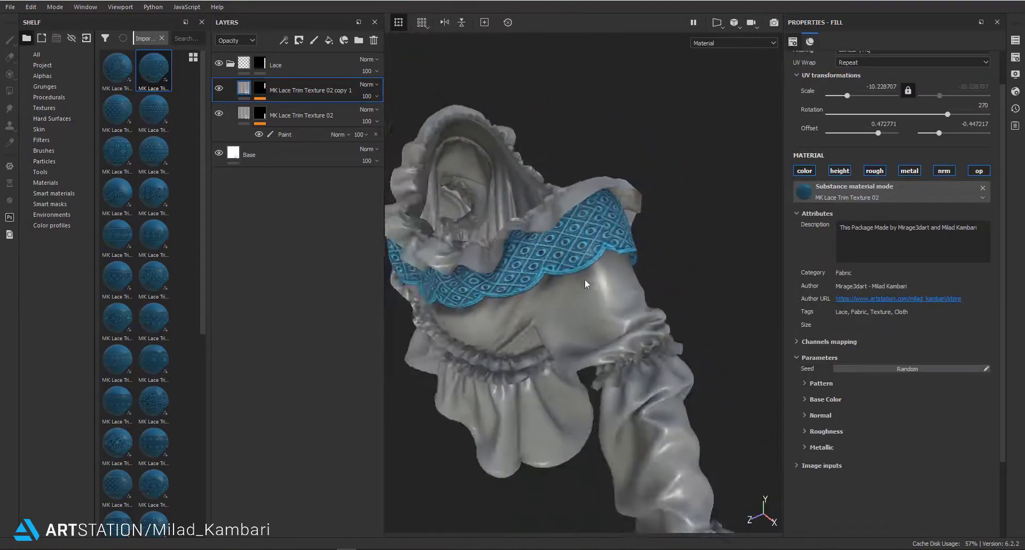
# Shift the lace copy's horizontal offset to 0.468166 in the UV view, then return to 3D.
pyautogui.press('F1')
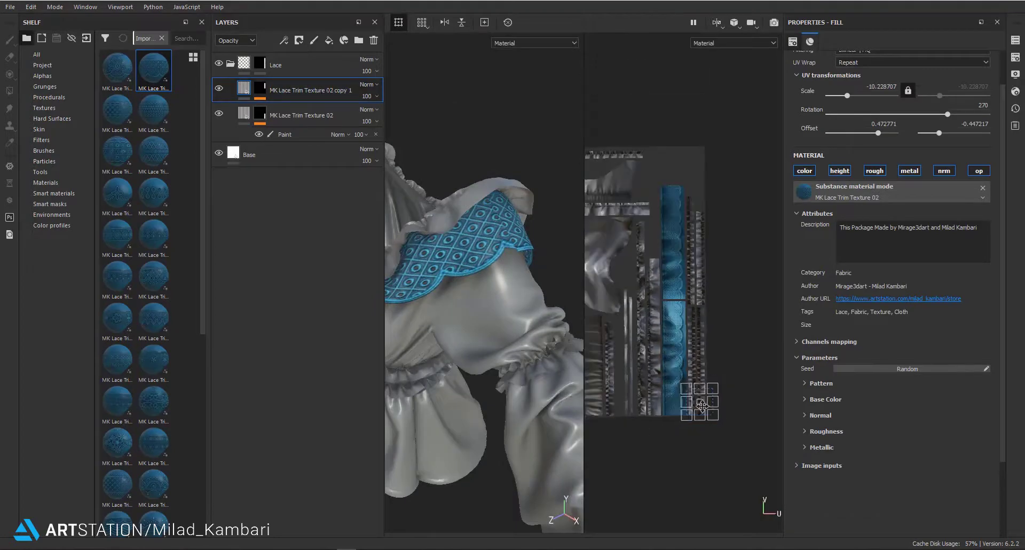
pyautogui.scroll(2, 686, 394)
pyautogui.scroll(2, 686, 394)
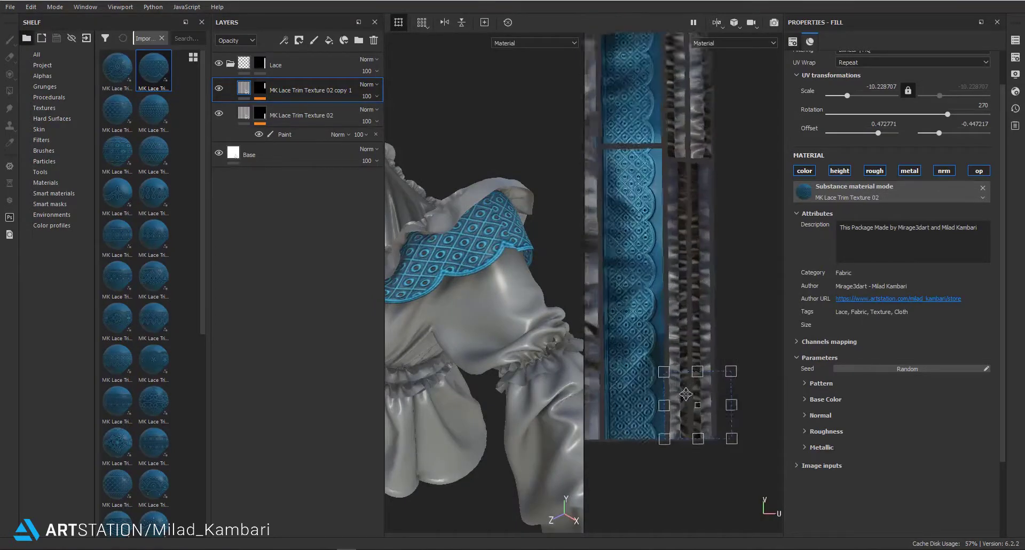
pyautogui.scroll(2, 693, 390)
pyautogui.moveTo(712, 390); pyautogui.dragTo(711, 394)
pyautogui.press('f')
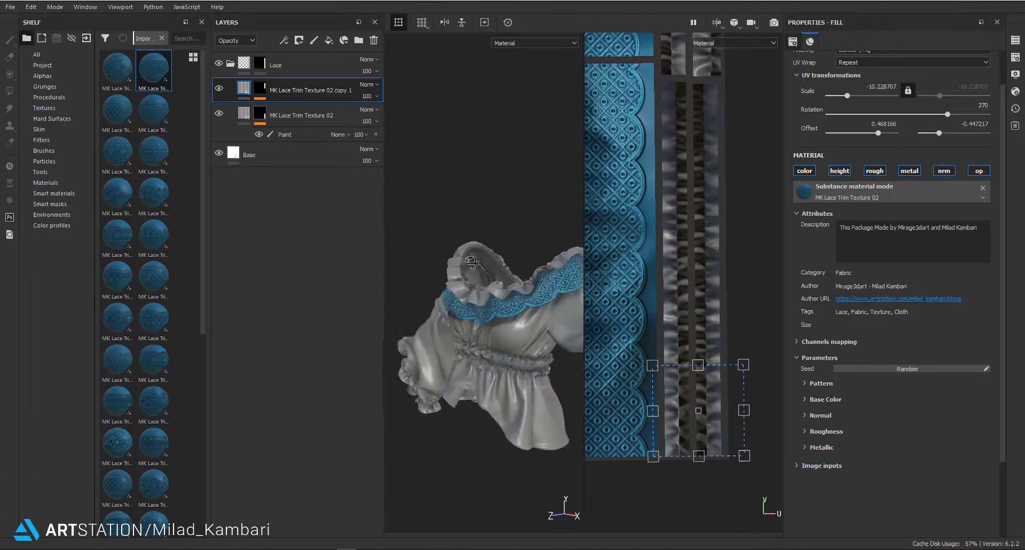
pyautogui.press('F2')
pyautogui.keyDown('alt'); pyautogui.moveTo(635, 299); pyautogui.dragTo(587, 288); pyautogui.keyUp('alt')
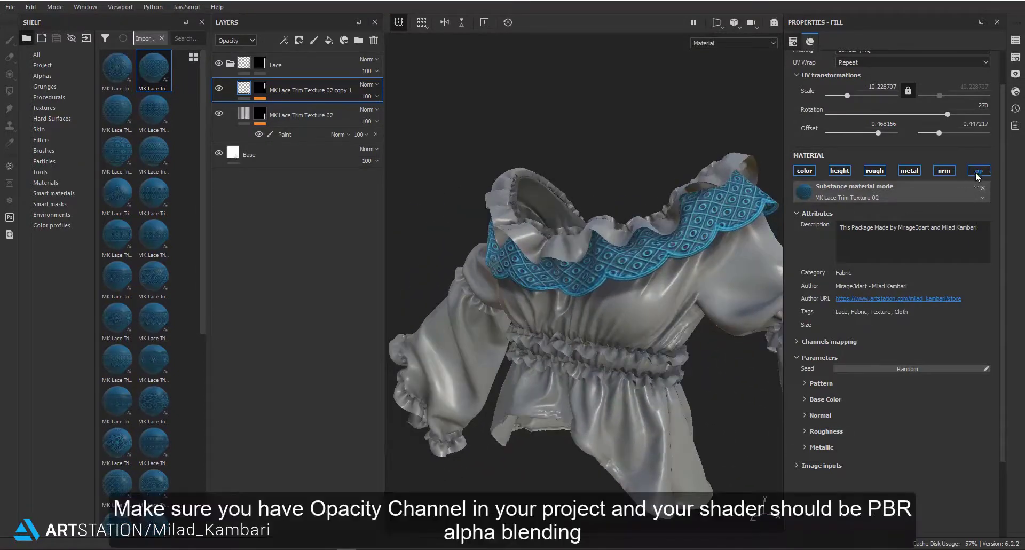
# Select MK Lace Trim Texture 02, toggle its op channel, and expand its Pattern parameters.
pyautogui.click(243, 115)
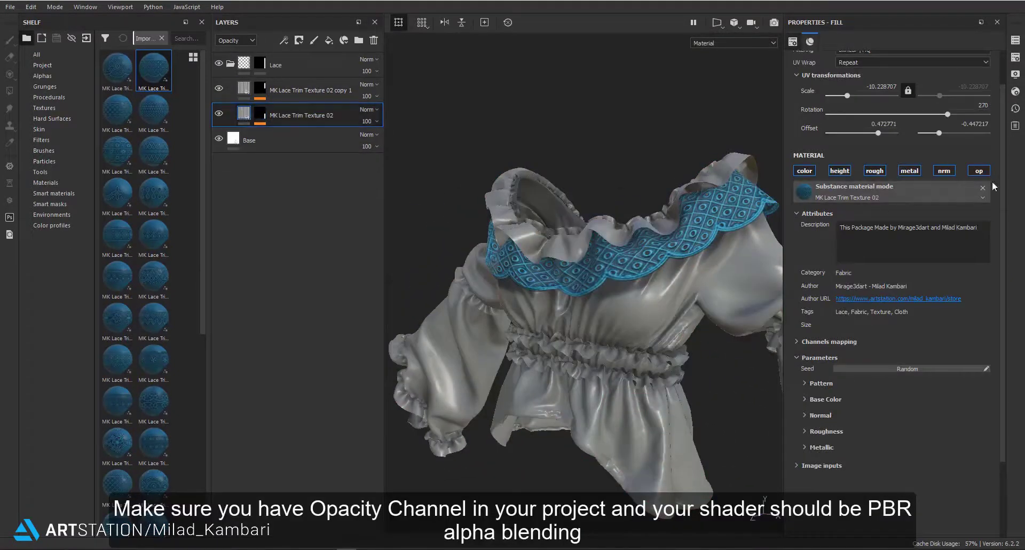
pyautogui.click(978, 171)
pyautogui.keyDown('alt'); pyautogui.moveTo(667, 331); pyautogui.dragTo(786, 389); pyautogui.keyUp('alt')
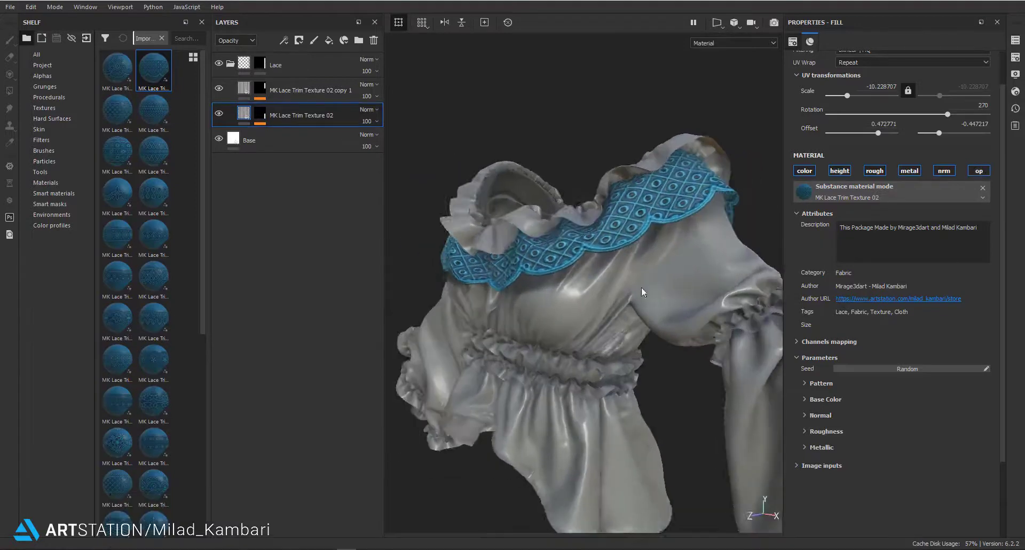
pyautogui.click(809, 383)
pyautogui.scroll(-2, 809, 383)
pyautogui.moveTo(811, 340)
pyautogui.mouseDown()
pyautogui.moveTo(838, 364)
pyautogui.moveTo(827, 364)
pyautogui.moveTo(844, 361)
pyautogui.moveTo(802, 357)
pyautogui.moveTo(830, 383)
pyautogui.moveTo(822, 383)
pyautogui.mouseUp()
# Raise the lace Ambient Amount to 0.26 and expand its Base Color settings.
pyautogui.moveTo(633, 186)
pyautogui.keyDown('alt'); pyautogui.mouseDown()
pyautogui.moveTo(651, 249)
pyautogui.moveTo(614, 229)
pyautogui.mouseUp(); pyautogui.keyUp('alt')
pyautogui.moveTo(820, 383)
pyautogui.mouseDown()
pyautogui.moveTo(809, 383)
pyautogui.moveTo(937, 410)
pyautogui.moveTo(986, 405)
pyautogui.moveTo(827, 402)
pyautogui.mouseUp()
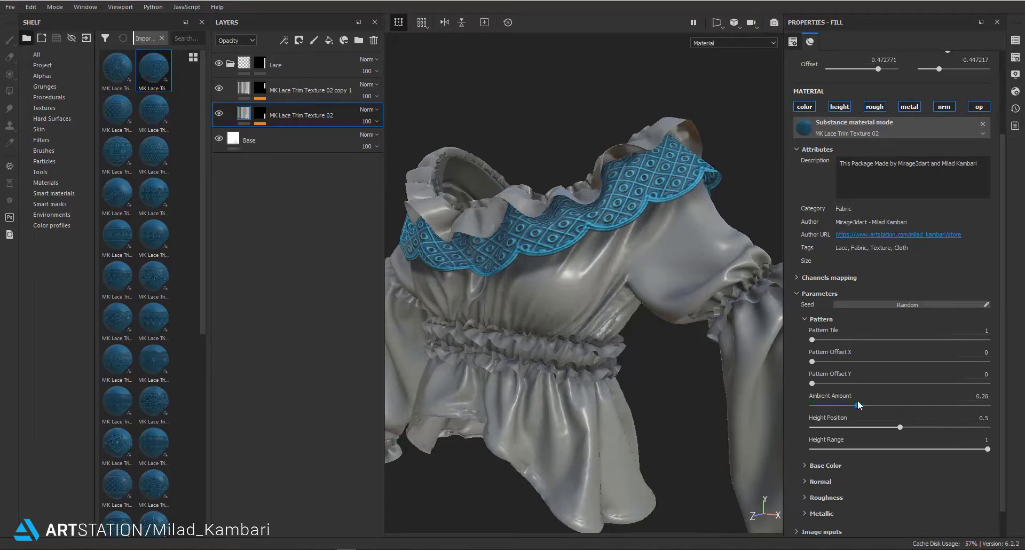
pyautogui.scroll(-1, 845, 424)
pyautogui.click(814, 433)
pyautogui.scroll(-3, 843, 411)
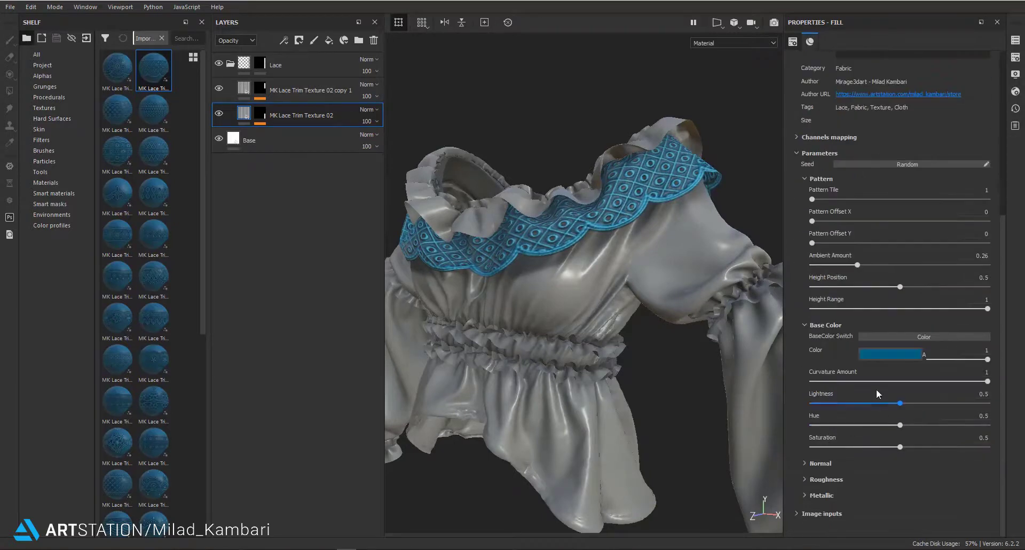
# Try near-white and salmon lace colours at Lightness 0.4, then switch BaseColor to Texture.
pyautogui.click(890, 353)
pyautogui.click(880, 389)
pyautogui.moveTo(880, 392)
pyautogui.mouseDown()
pyautogui.moveTo(859, 418)
pyautogui.moveTo(856, 398)
pyautogui.moveTo(902, 401)
pyautogui.moveTo(881, 403)
pyautogui.mouseUp()
pyautogui.scroll(-1, 846, 459)
pyautogui.scroll(1, 812, 456)
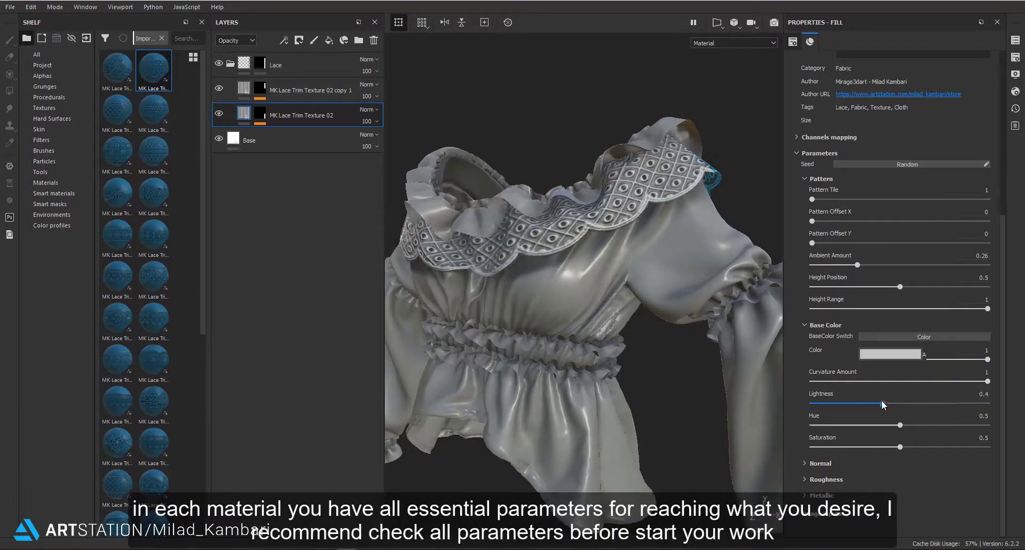
pyautogui.click(890, 354)
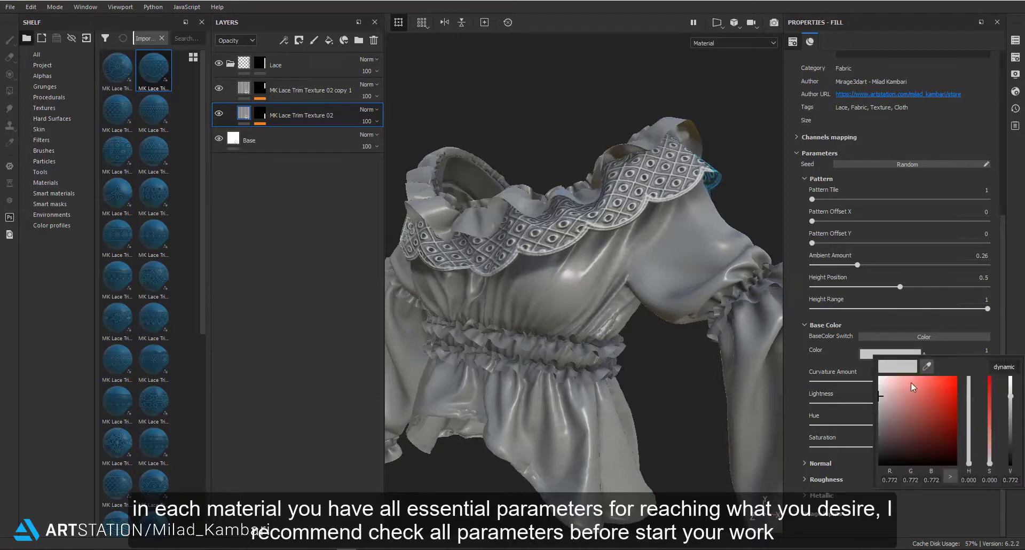
pyautogui.click(910, 382)
pyautogui.moveTo(894, 425)
pyautogui.mouseDown()
pyautogui.moveTo(853, 425)
pyautogui.moveTo(898, 423)
pyautogui.mouseUp()
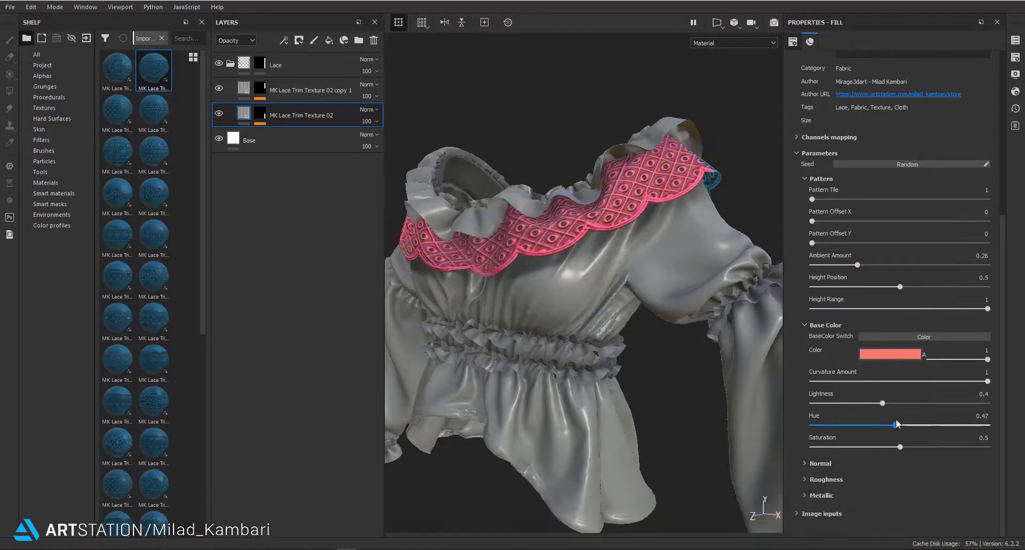
pyautogui.click(892, 335)
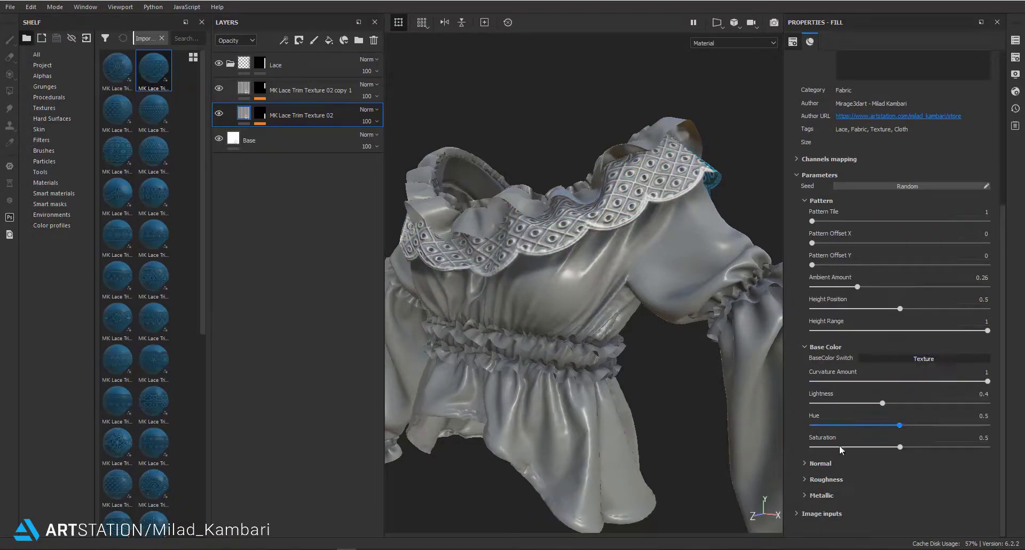
pyautogui.click(811, 511)
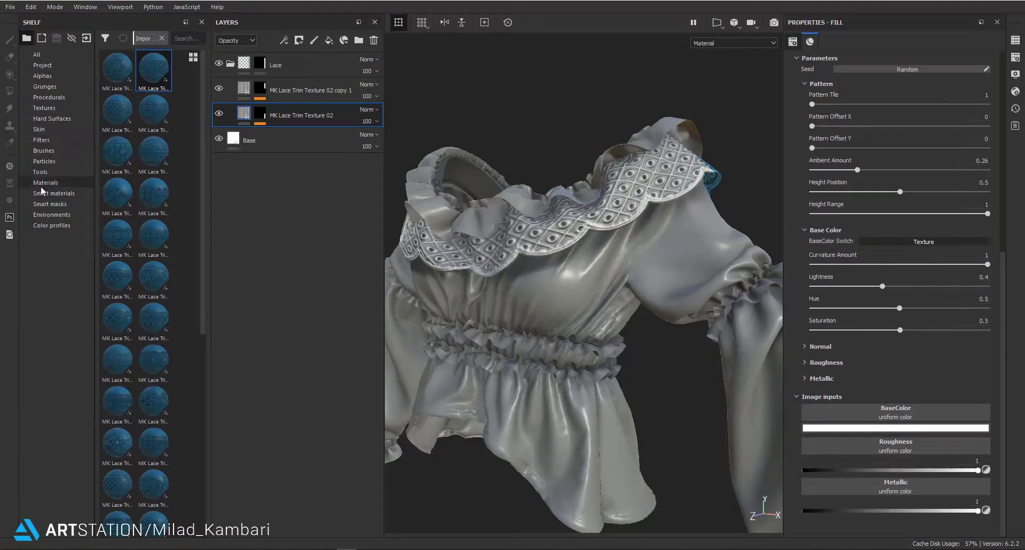
# Browse the shelf categories to reach the Procedurals.
pyautogui.click(47, 109)
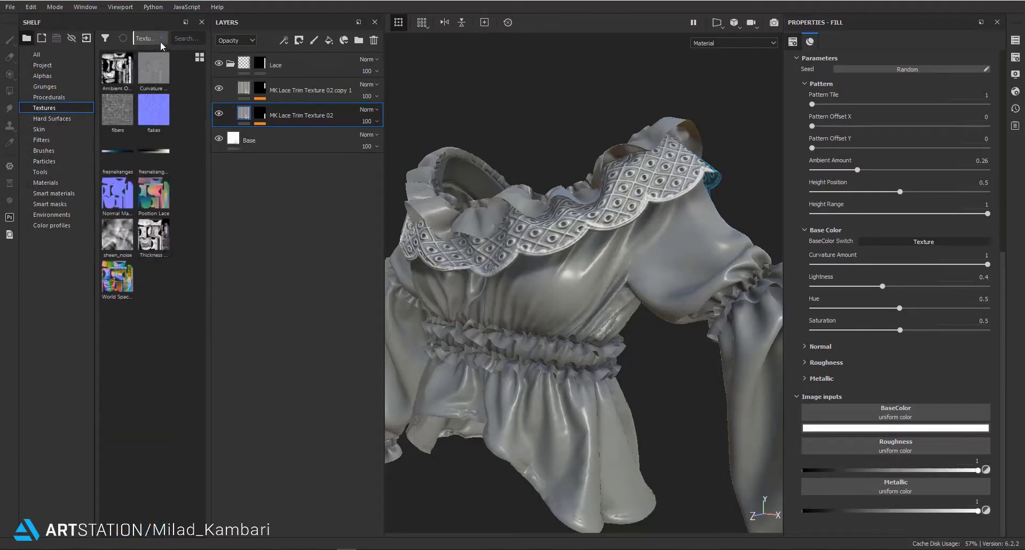
pyautogui.click(53, 118)
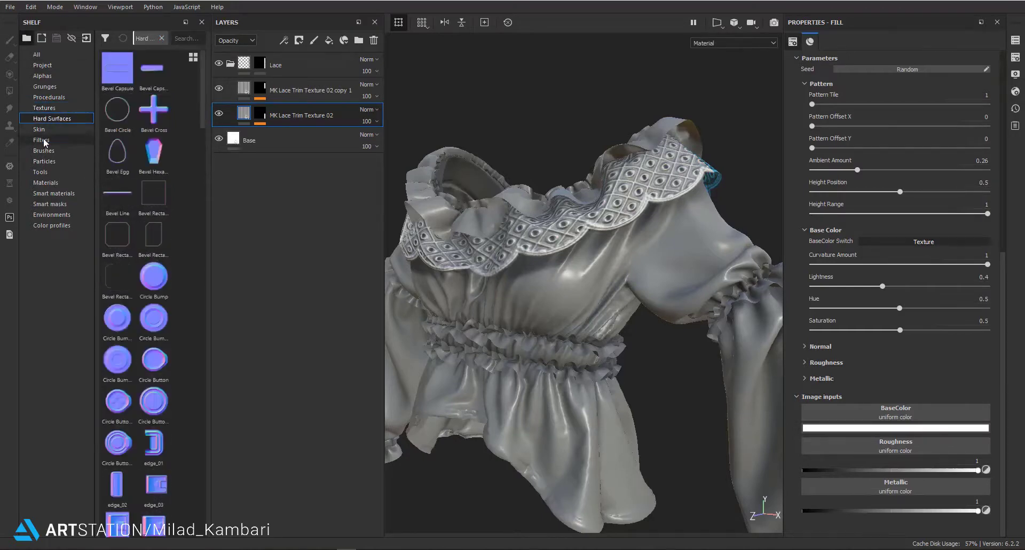
pyautogui.click(42, 140)
pyautogui.click(43, 151)
pyautogui.click(44, 161)
pyautogui.click(46, 183)
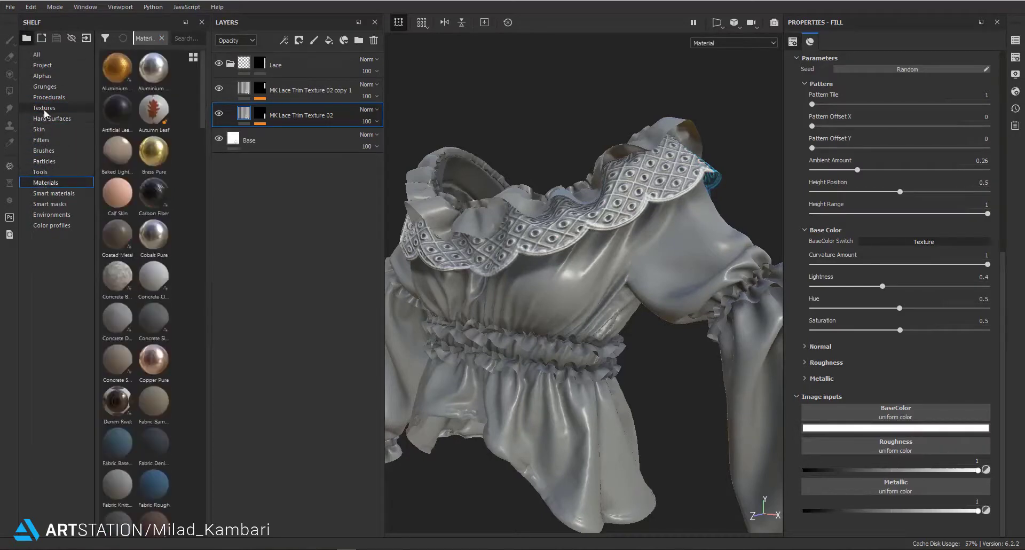
pyautogui.click(48, 97)
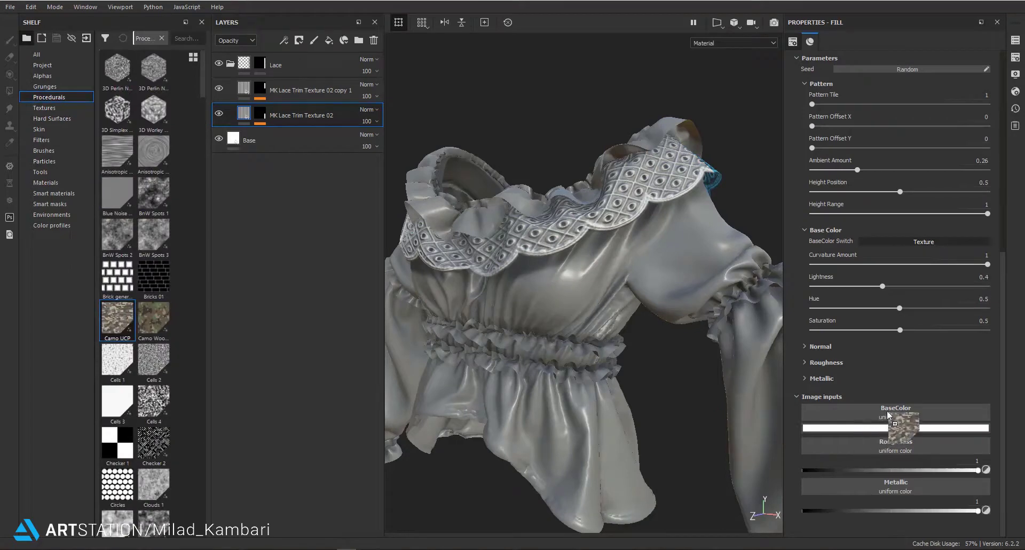
# Plug Camo UCP into the lace BaseColor input and set Pattern Size to 4.
pyautogui.moveTo(888, 415); pyautogui.dragTo(890, 417)
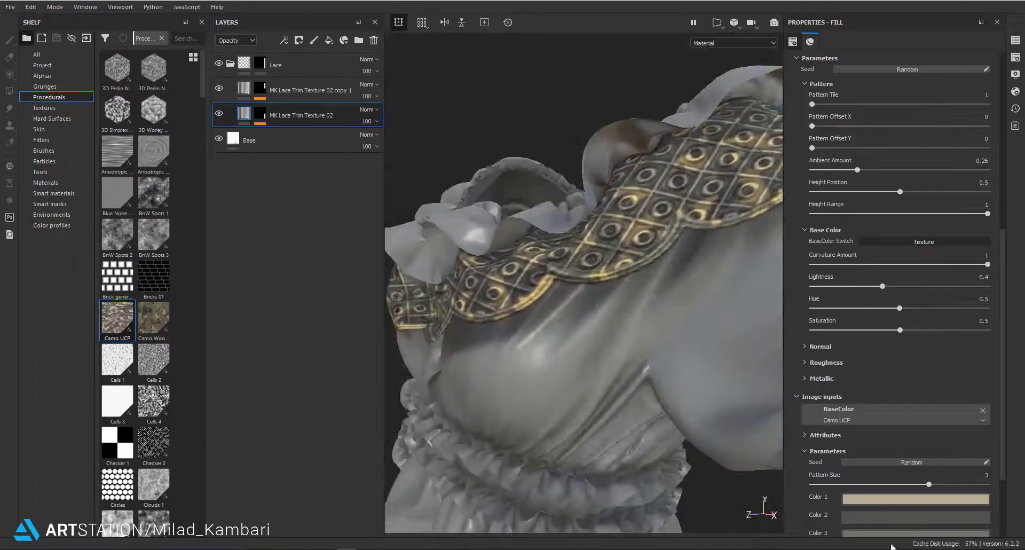
pyautogui.moveTo(929, 484); pyautogui.dragTo(987, 484)
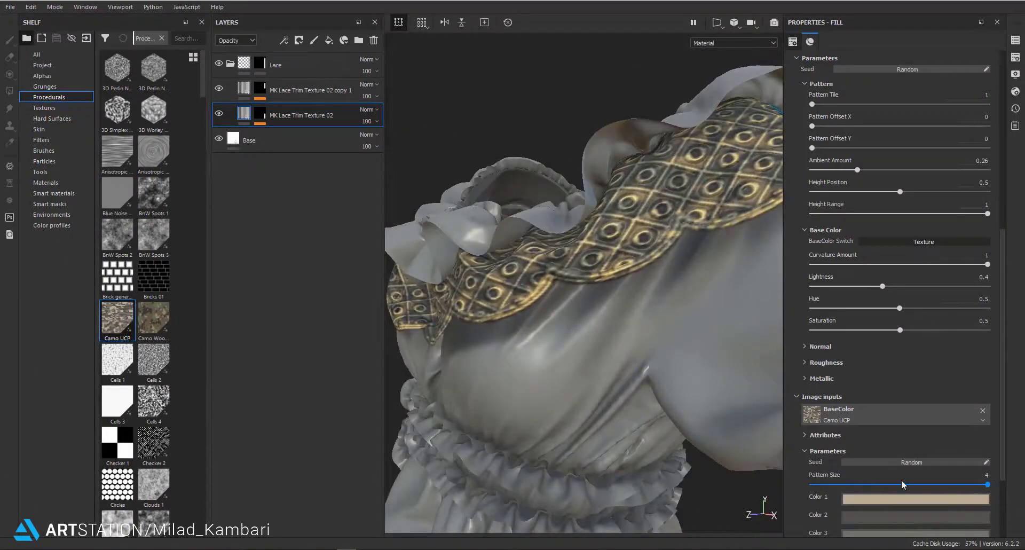
pyautogui.scroll(3, 902, 224)
# Switch the lace Base Color back to a solid colour and make it a darker red.
pyautogui.click(926, 369)
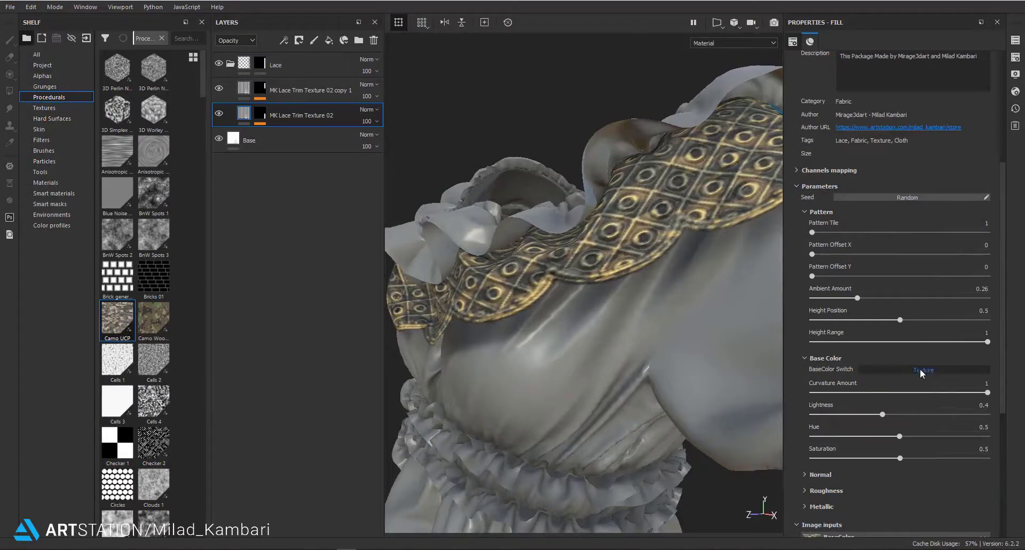
pyautogui.keyDown('alt'); pyautogui.moveTo(572, 320); pyautogui.dragTo(572, 212); pyautogui.keyUp('alt')
pyautogui.click(897, 390)
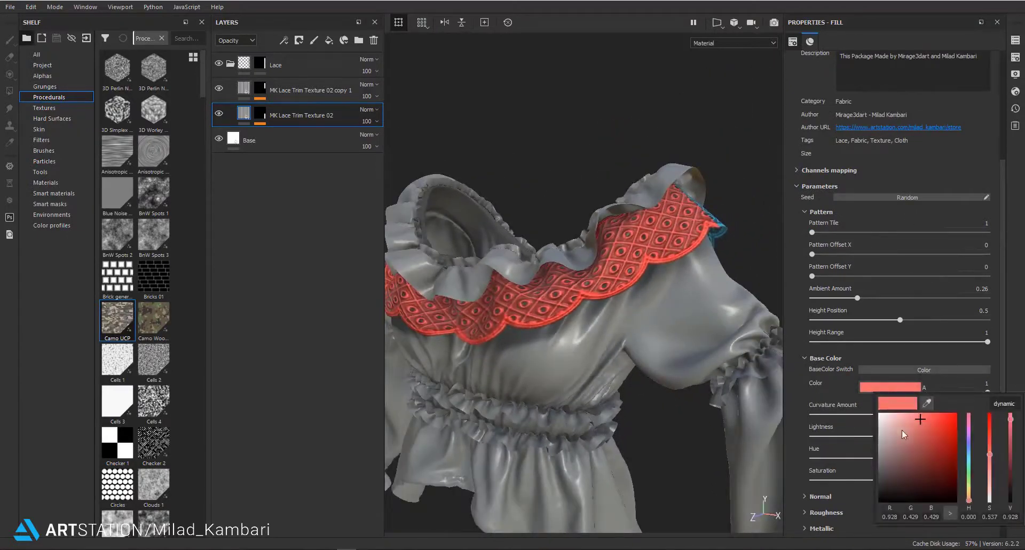
pyautogui.moveTo(901, 430); pyautogui.dragTo(892, 450)
pyautogui.keyDown('alt'); pyautogui.moveTo(715, 342); pyautogui.dragTo(680, 356); pyautogui.keyUp('alt')
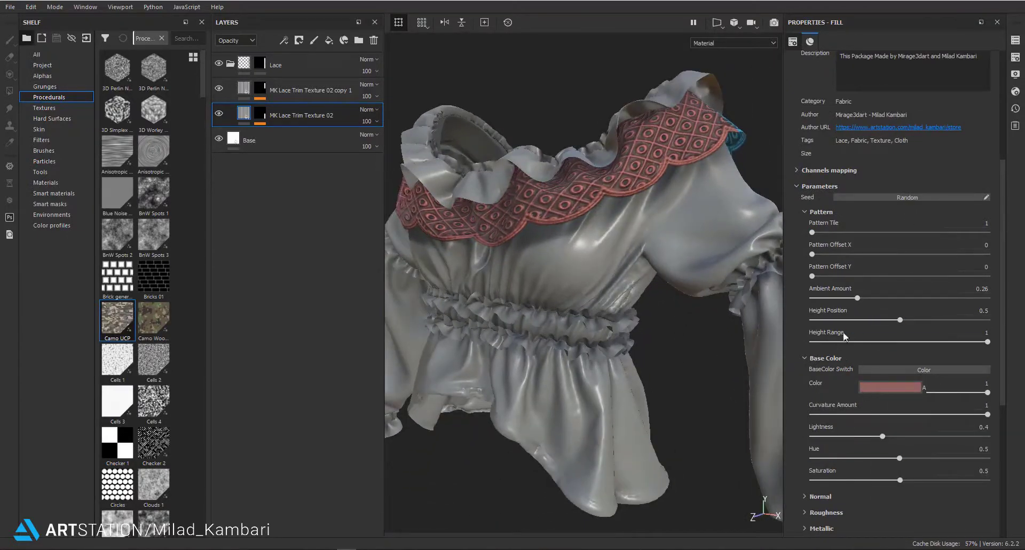
# Set the lace curvature amount to 1 and its Normal Format to DirectX.
pyautogui.scroll(-2, 844, 333)
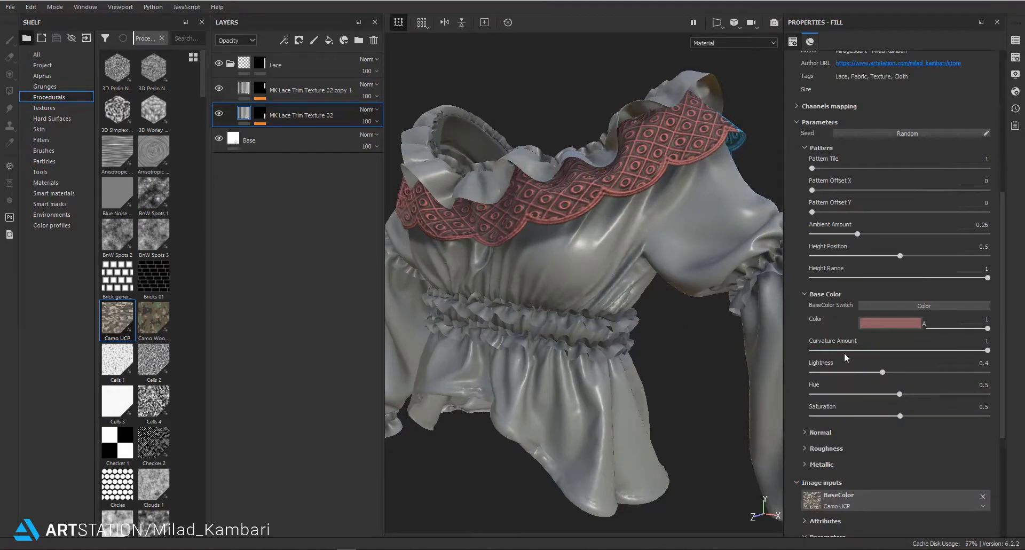
pyautogui.moveTo(845, 350); pyautogui.dragTo(1014, 381)
pyautogui.click(821, 433)
pyautogui.scroll(-3, 854, 413)
pyautogui.click(880, 371)
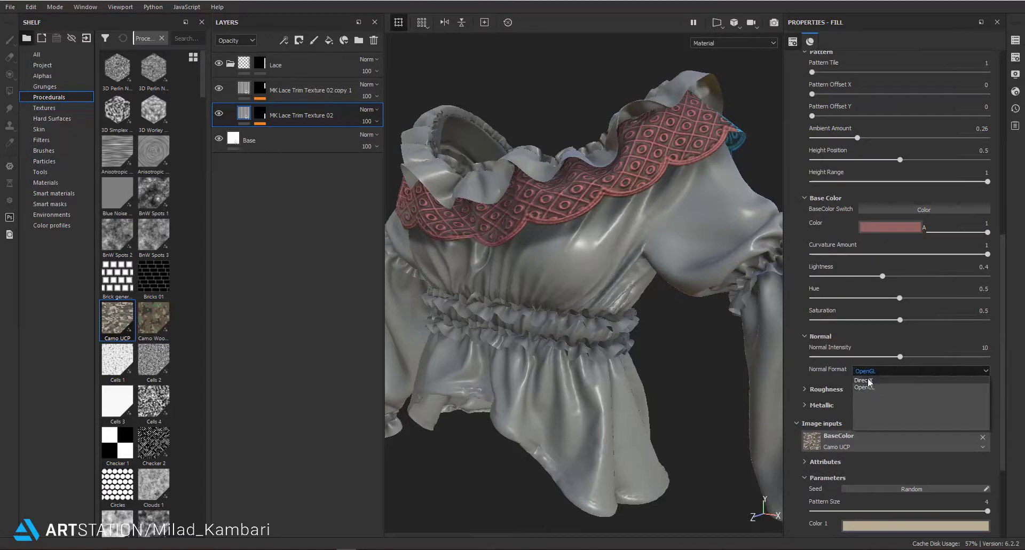
pyautogui.click(867, 377)
pyautogui.moveTo(667, 267)
pyautogui.keyDown('alt'); pyautogui.mouseDown()
pyautogui.moveTo(577, 180)
pyautogui.moveTo(811, 402)
pyautogui.mouseUp(); pyautogui.keyUp('alt')
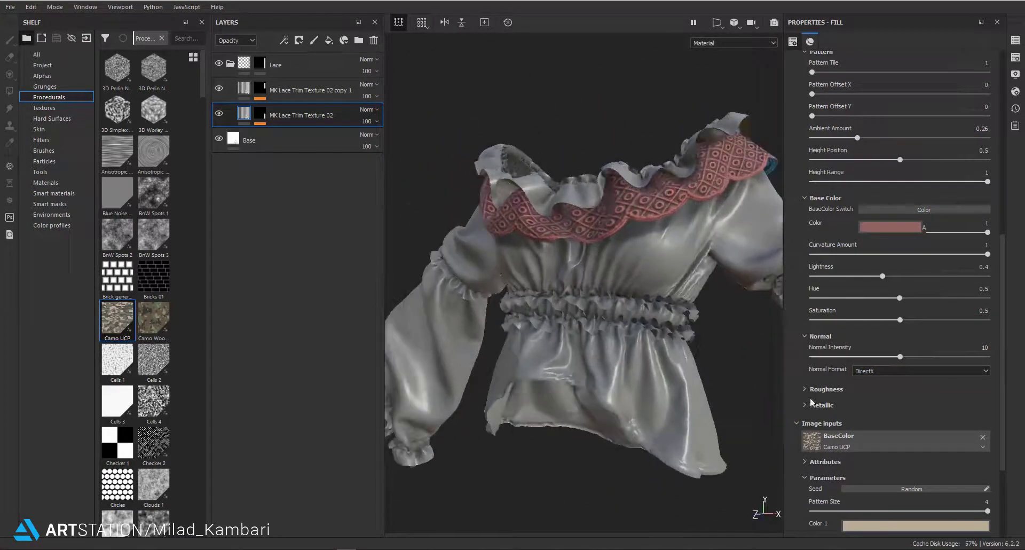
# Collapse the image inputs and expand the lace's Roughness and Metallic settings.
pyautogui.click(818, 421)
pyautogui.click(823, 476)
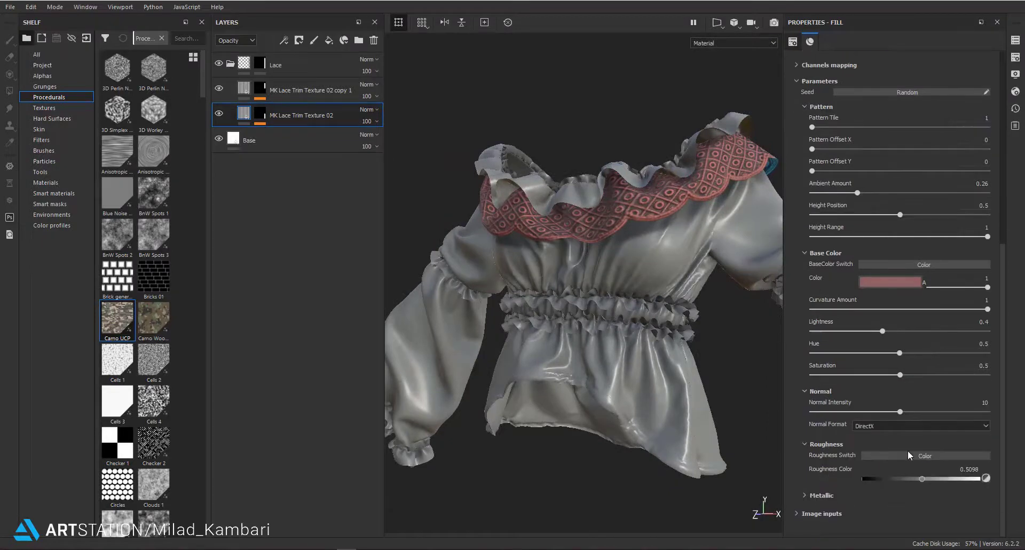
pyautogui.click(822, 495)
pyautogui.scroll(2, 829, 454)
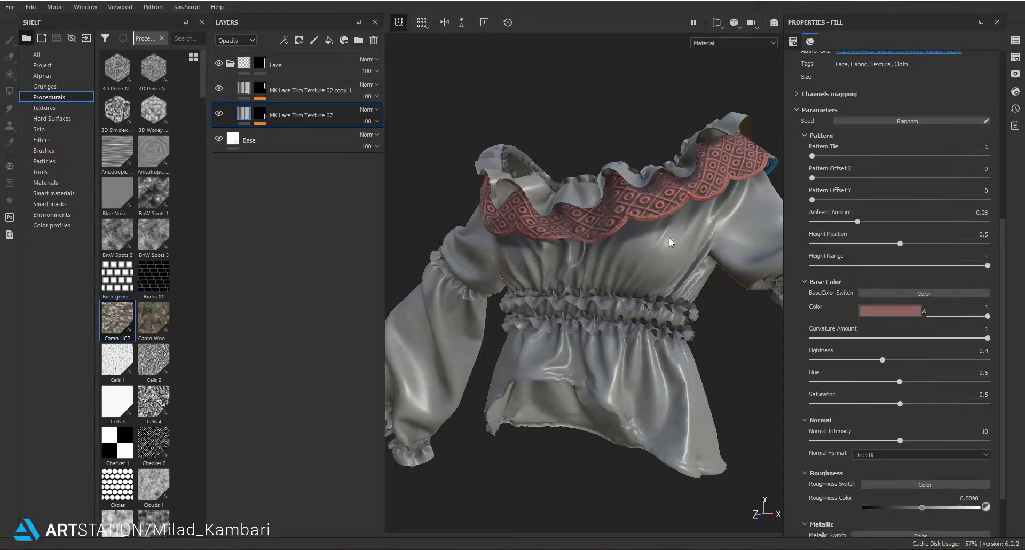
pyautogui.keyDown('alt'); pyautogui.moveTo(668, 237); pyautogui.dragTo(459, 238); pyautogui.keyUp('alt')
# Collapse Lace, create a new folder named Body, and give it a black mask.
pyautogui.click(228, 64)
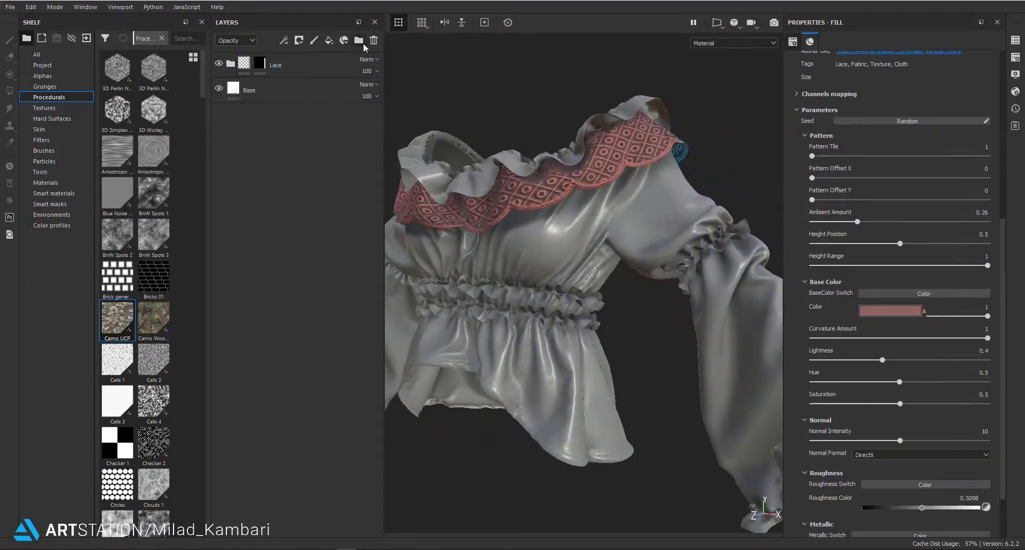
pyautogui.click(360, 41)
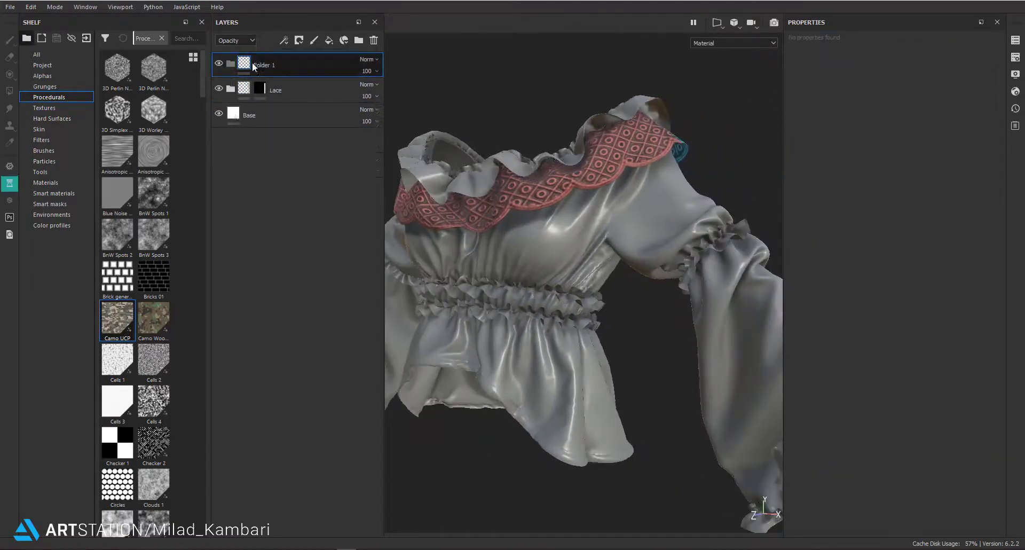
pyautogui.write('Body')
pyautogui.rightClick(264, 62)
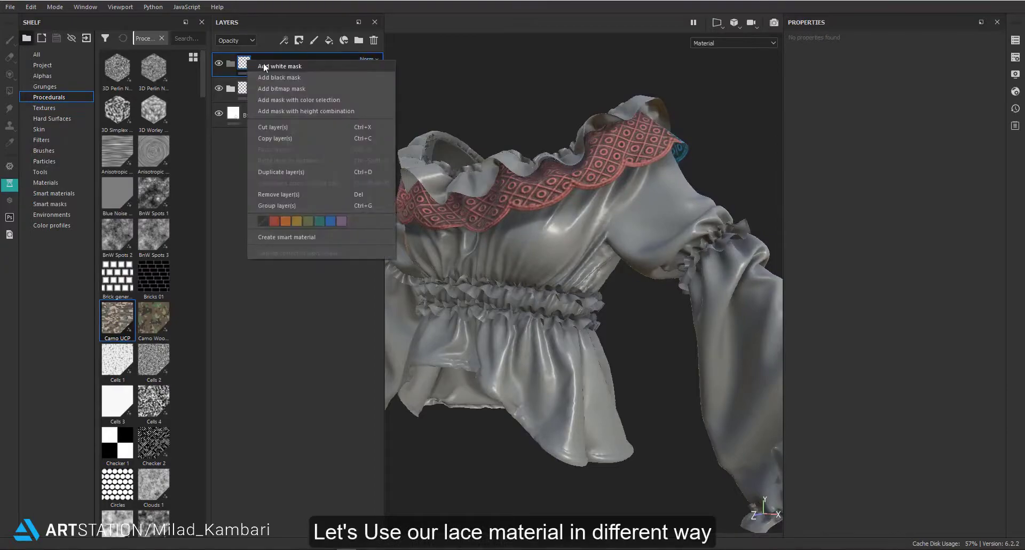
pyautogui.click(264, 74)
# Fill the front bodice, lower skirt and other blouse panels white in the Body mask.
pyautogui.click(564, 243)
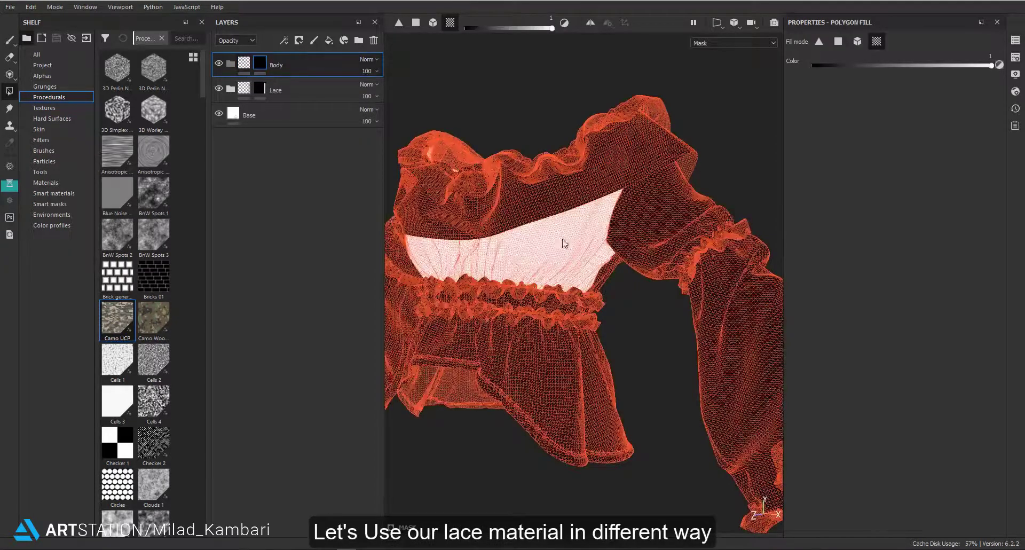
pyautogui.click(542, 338)
pyautogui.moveTo(542, 339)
pyautogui.mouseDown(button='middle')
pyautogui.moveTo(424, 339)
pyautogui.moveTo(768, 308)
pyautogui.mouseUp(button='middle')
pyautogui.scroll(-5, 550, 228)
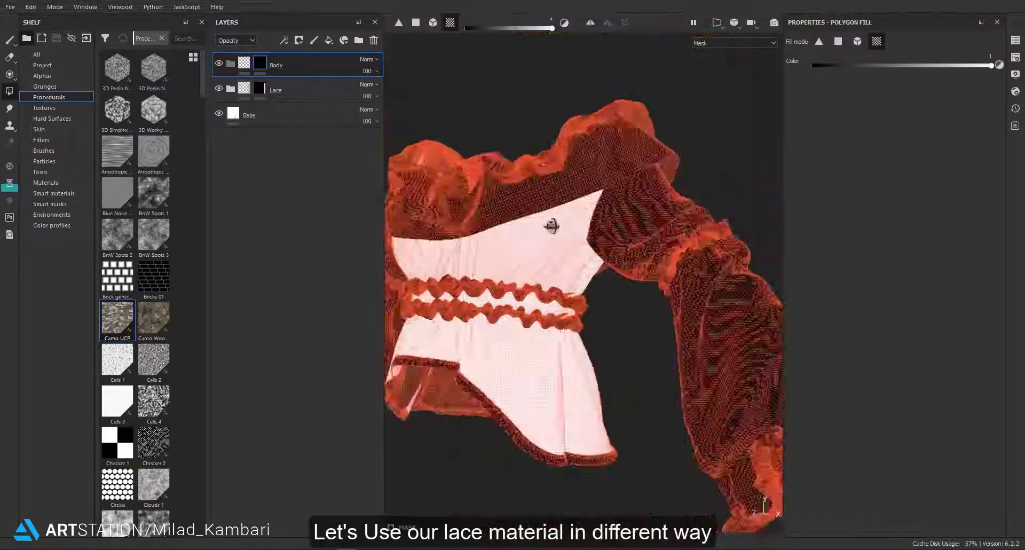
pyautogui.moveTo(549, 228)
pyautogui.mouseDown(button='middle')
pyautogui.moveTo(606, 229)
pyautogui.moveTo(653, 274)
pyautogui.mouseUp(button='middle')
pyautogui.click(606, 228)
pyautogui.click(516, 245)
pyautogui.moveTo(516, 245)
pyautogui.keyDown('alt'); pyautogui.mouseDown()
pyautogui.moveTo(503, 258)
pyautogui.moveTo(459, 243)
pyautogui.mouseUp(); pyautogui.keyUp('alt')
pyautogui.press('m')
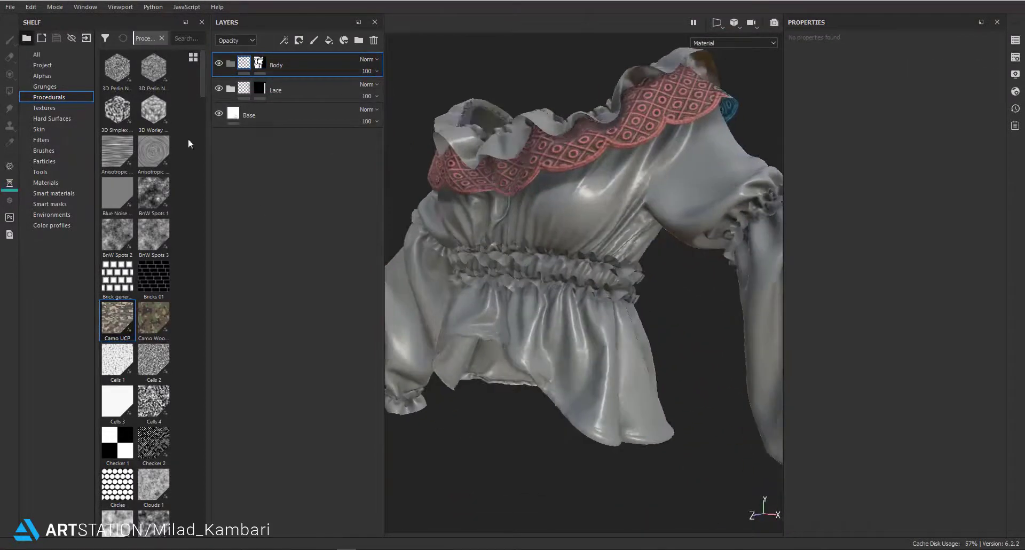
# Search smart materials for 'fabr' and drop Fabric Synthetic Dots into the Body folder.
pyautogui.click(53, 193)
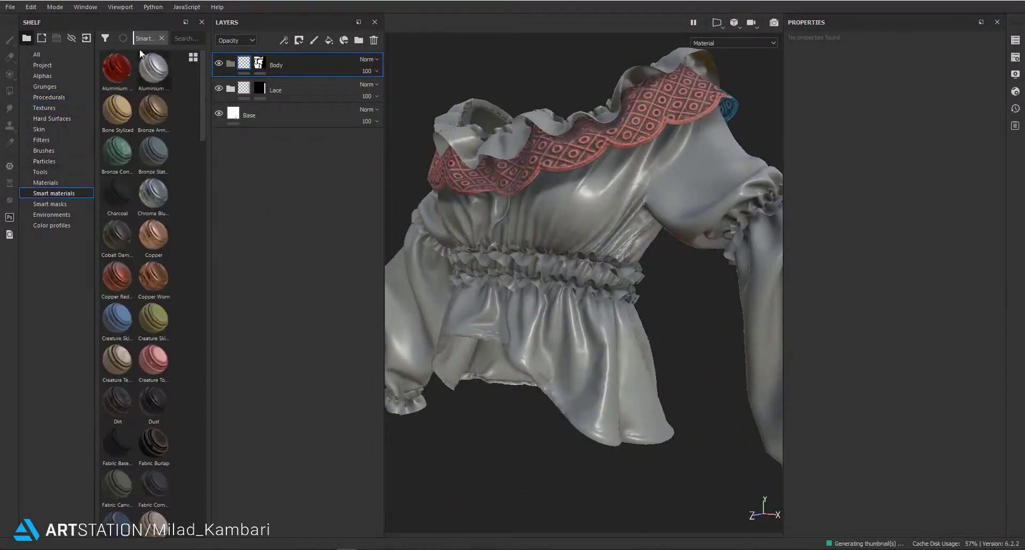
pyautogui.write('fabr')
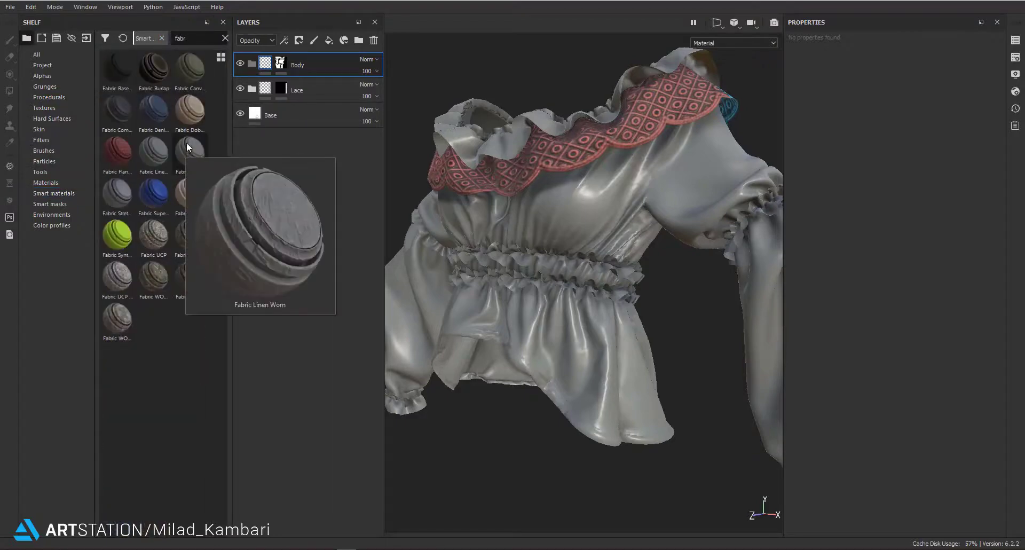
pyautogui.moveTo(189, 192)
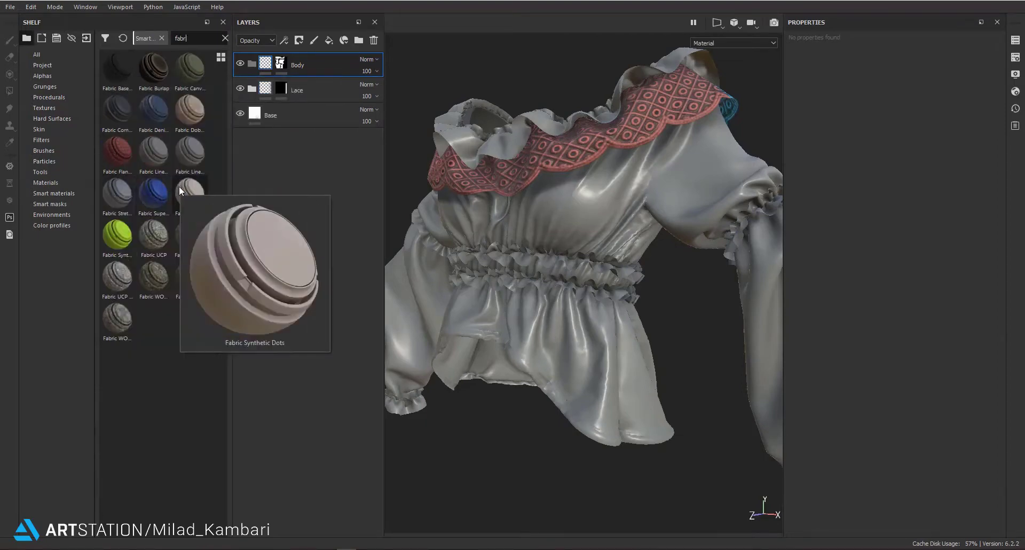
pyautogui.moveTo(178, 186); pyautogui.dragTo(327, 69)
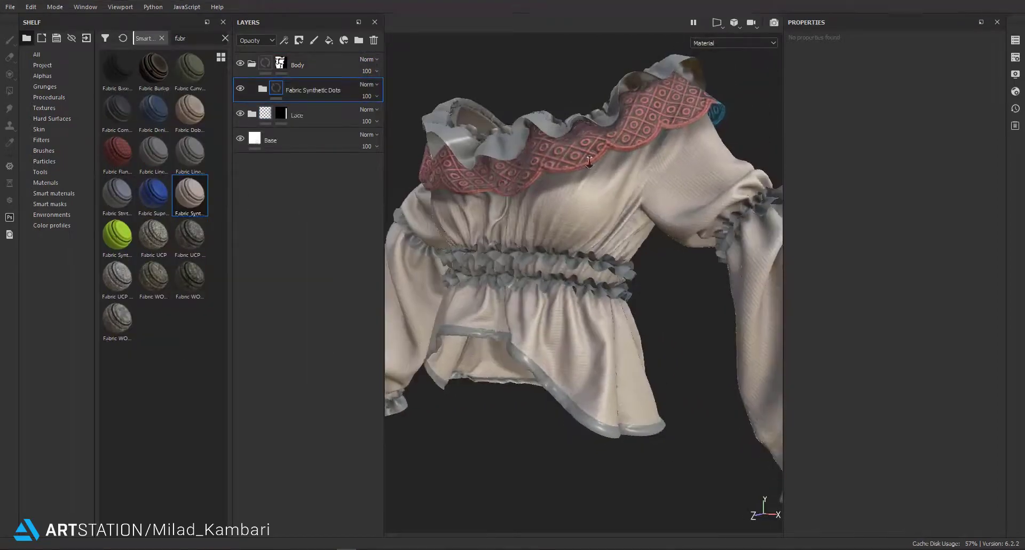
pyautogui.keyDown('alt'); pyautogui.moveTo(595, 223); pyautogui.dragTo(542, 268); pyautogui.keyUp('alt')
pyautogui.click(262, 88)
pyautogui.click(283, 197)
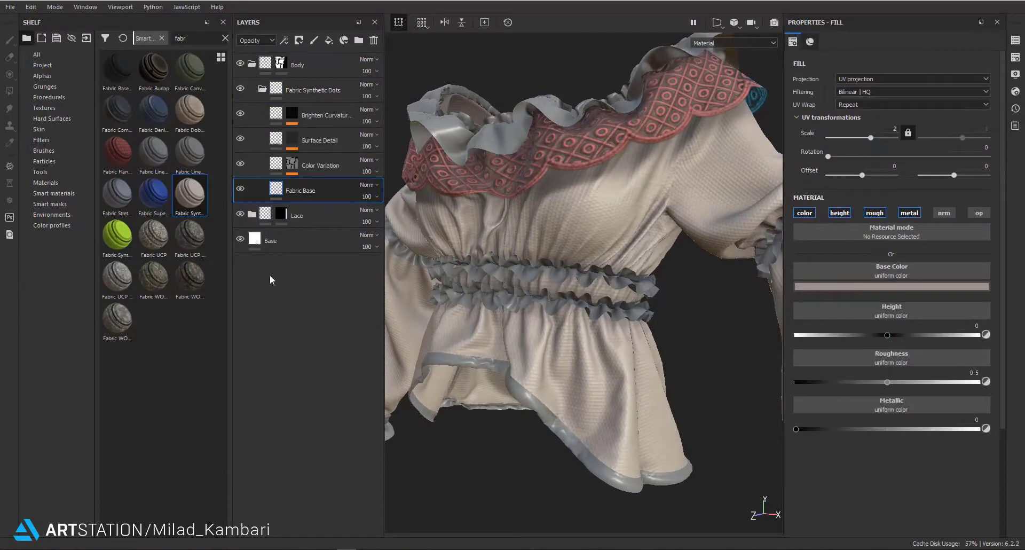
# Set the Circles fill UV scale in Surface Detail's mask to 20.
pyautogui.click(285, 141)
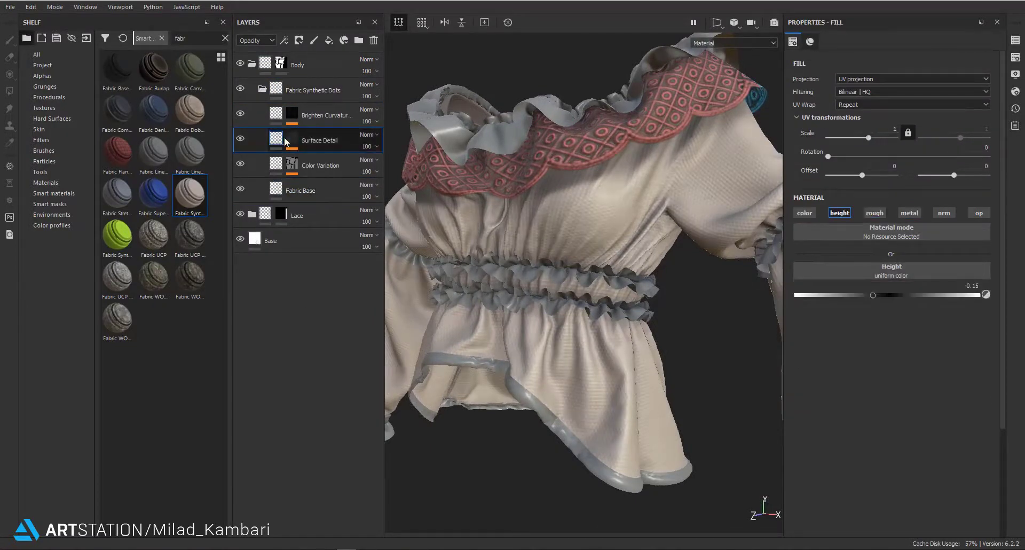
pyautogui.click(291, 140)
pyautogui.click(316, 160)
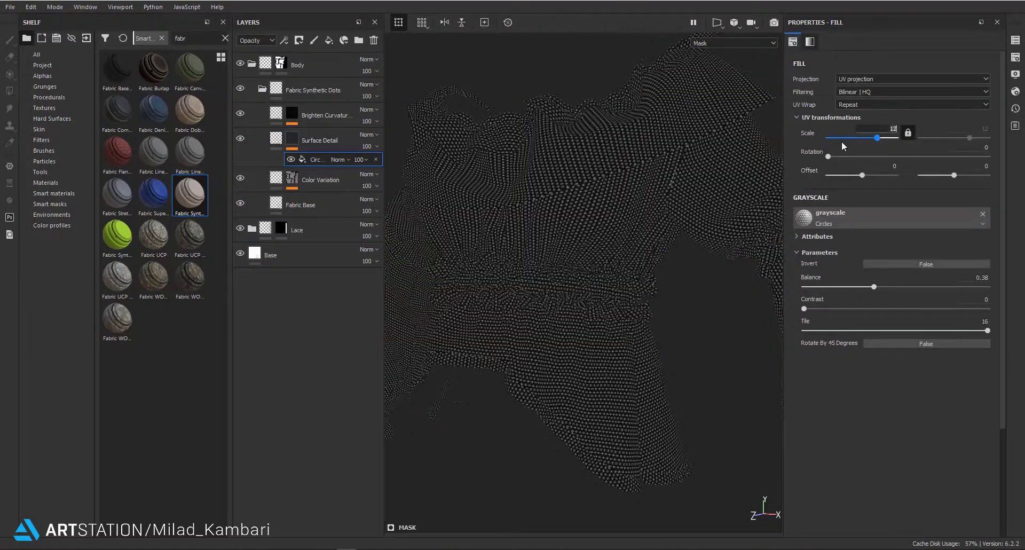
pyautogui.write('20')
pyautogui.press('Return')
# Collapse the Fabric Synthetic Dots folder and search the materials for 'lace'.
pyautogui.click(310, 90)
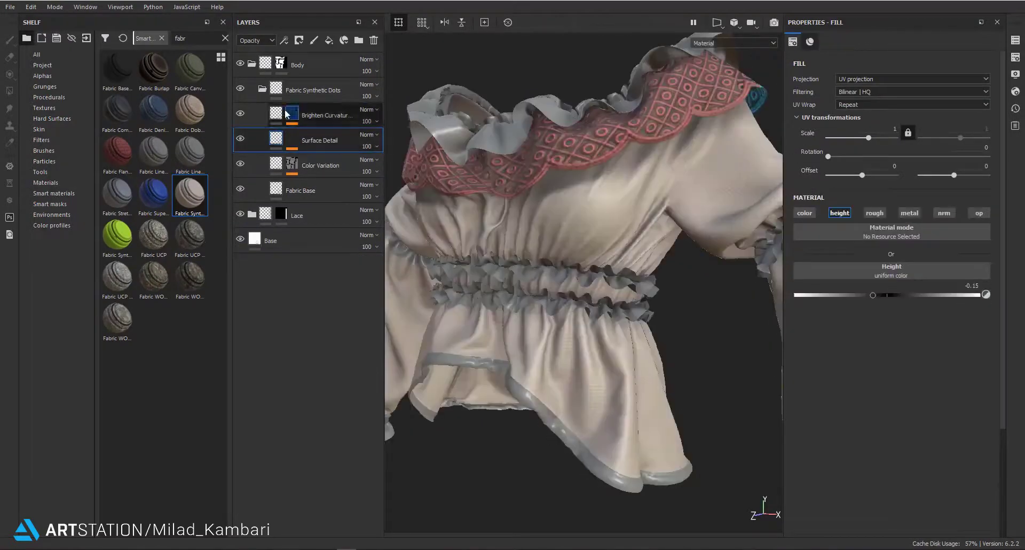
pyautogui.click(262, 89)
pyautogui.keyDown('alt'); pyautogui.moveTo(593, 292); pyautogui.dragTo(533, 278); pyautogui.keyUp('alt')
pyautogui.click(46, 182)
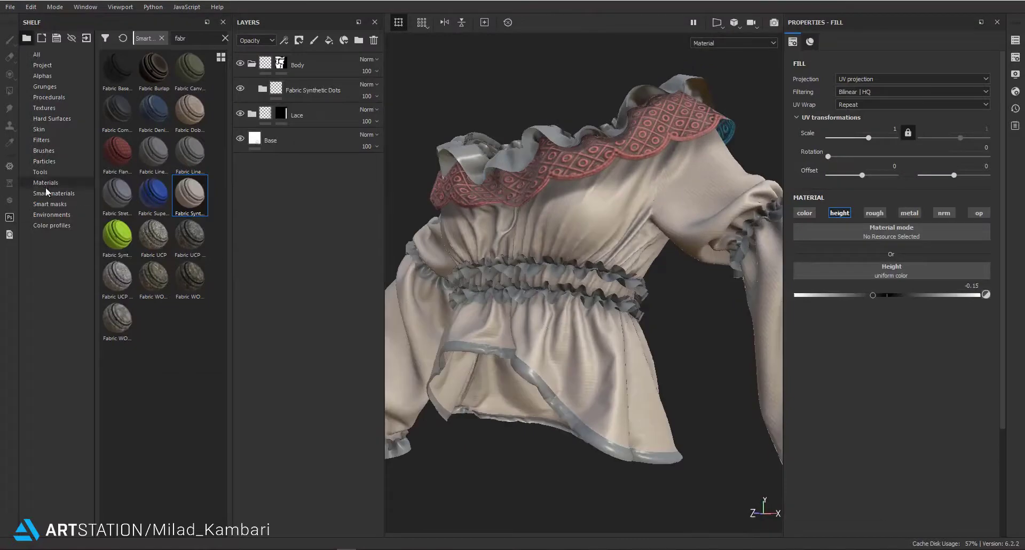
pyautogui.write('lace')
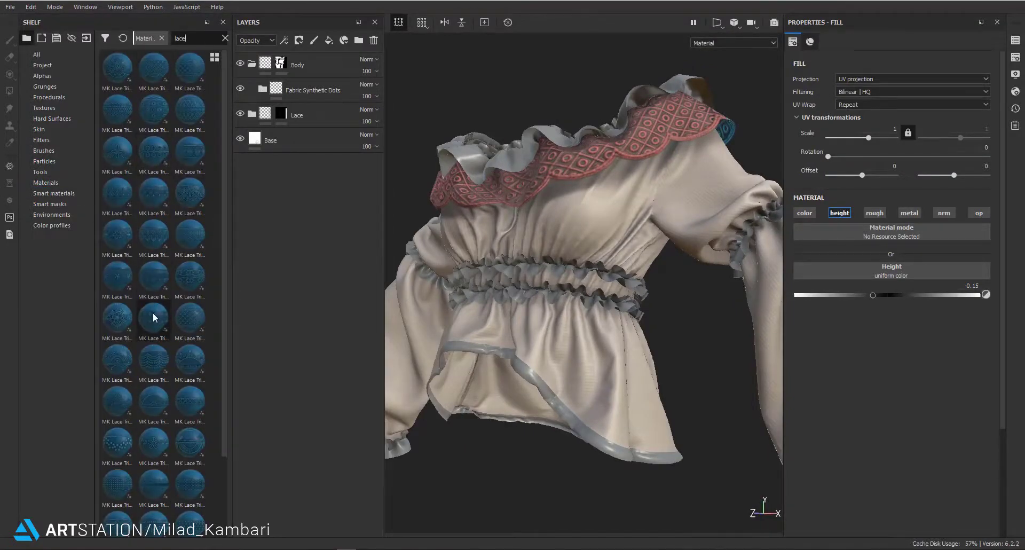
# Add MK Lace Trim Texture 20 above the fabric with opacity off, UV scale 4, and a black mask.
pyautogui.moveTo(153, 314); pyautogui.dragTo(305, 78)
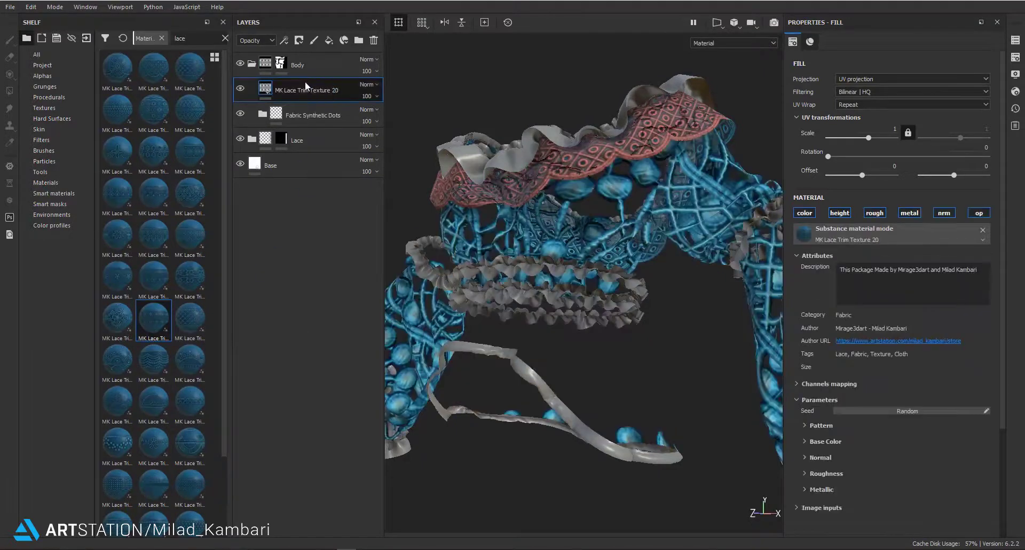
pyautogui.click(970, 217)
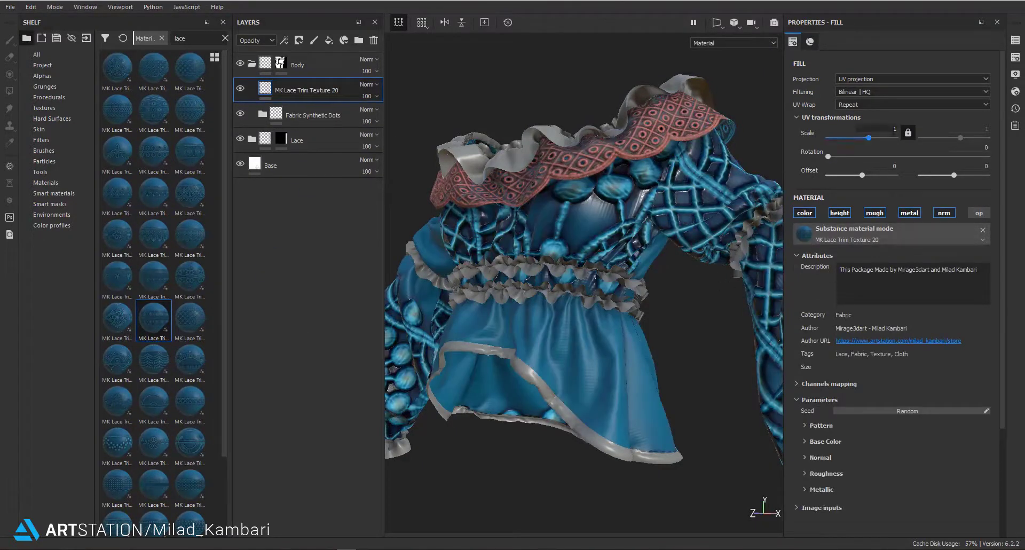
pyautogui.moveTo(869, 137); pyautogui.dragTo(871, 138)
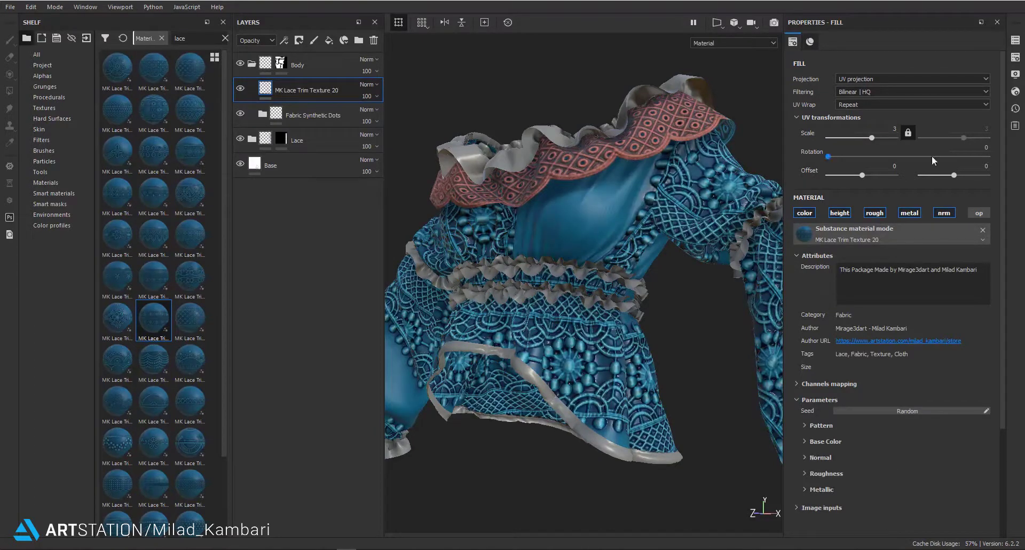
pyautogui.write('4')
pyautogui.press('Return')
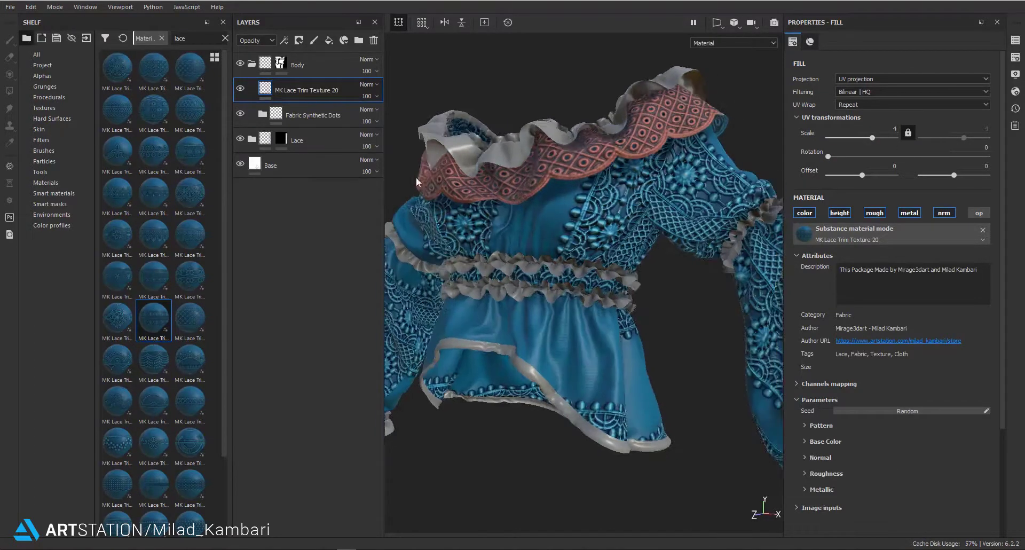
pyautogui.click(281, 88)
# Fill the chest and lower peplum into the lace mask, removing the lower skirt.
pyautogui.press('4')
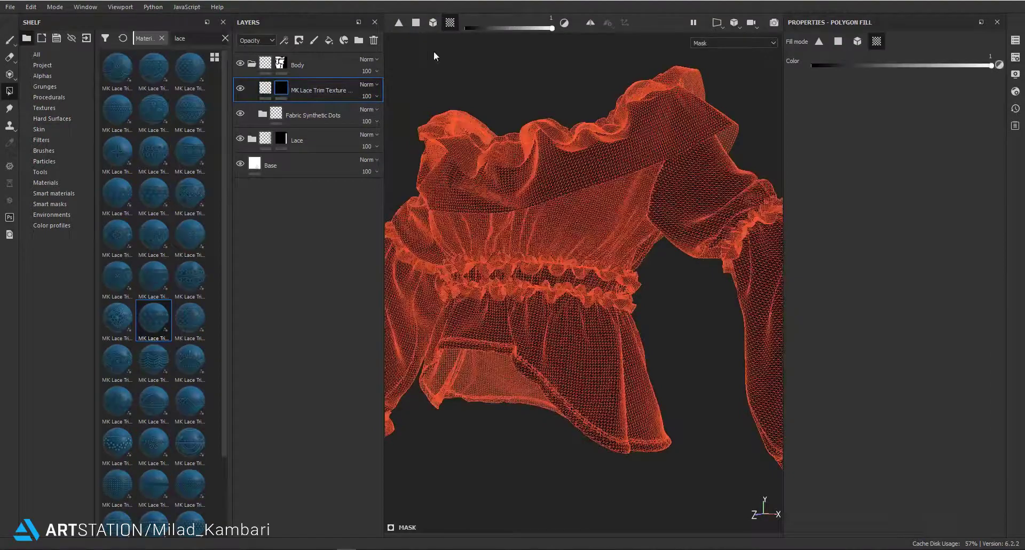
pyautogui.click(542, 221)
pyautogui.click(588, 348)
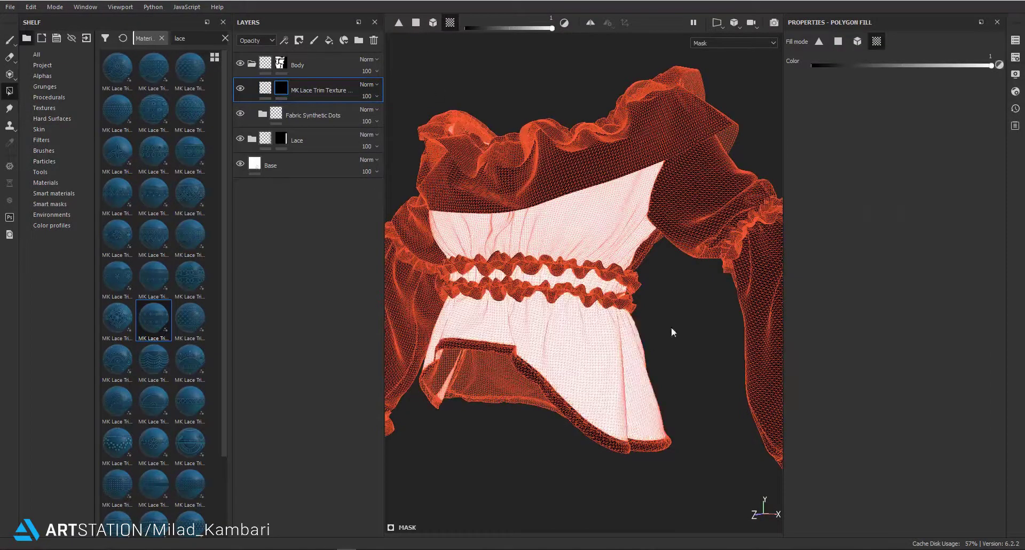
pyautogui.keyDown('alt'); pyautogui.moveTo(671, 326); pyautogui.dragTo(677, 266); pyautogui.keyUp('alt')
pyautogui.click(614, 335)
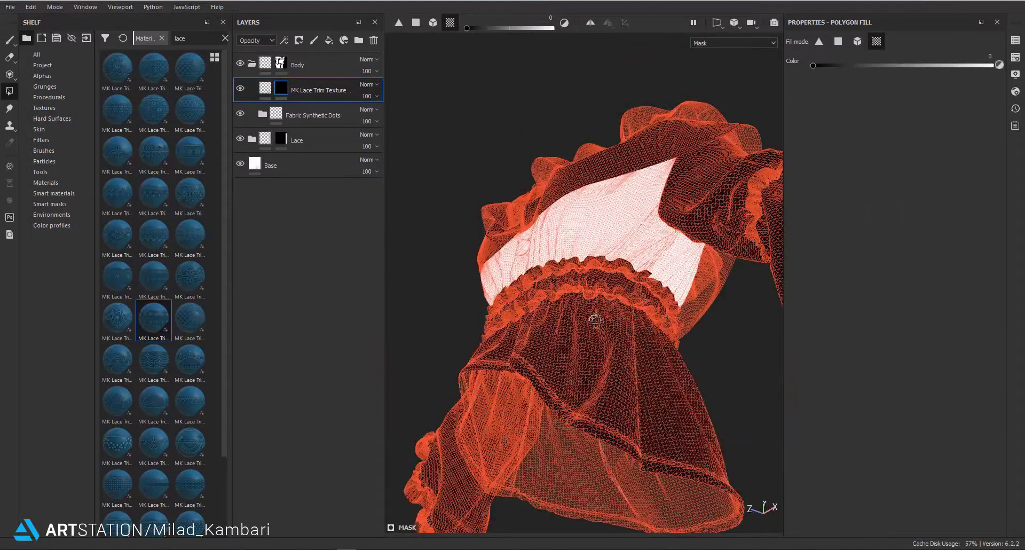
pyautogui.keyDown('alt'); pyautogui.moveTo(613, 335); pyautogui.dragTo(565, 278); pyautogui.keyUp('alt')
pyautogui.click(266, 89)
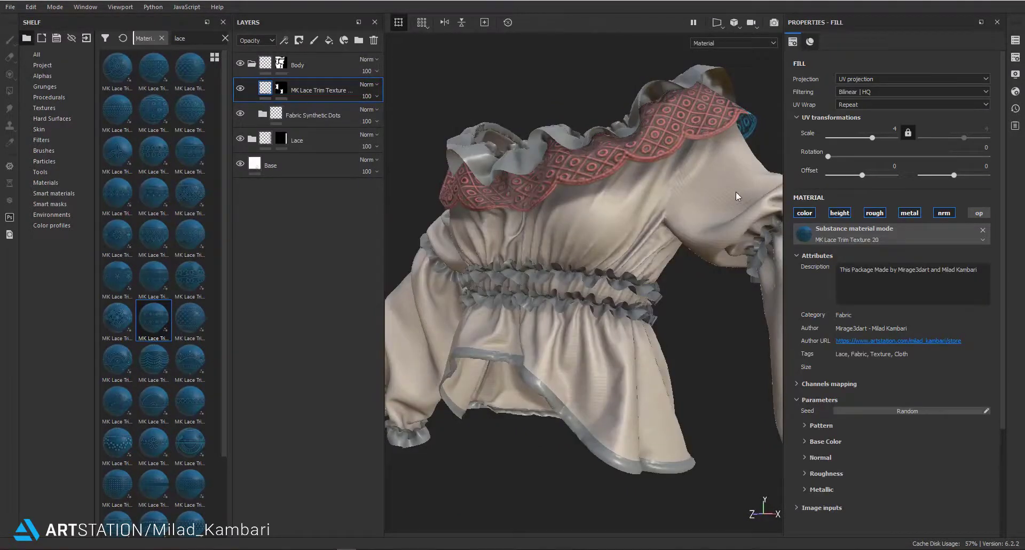
# Raise the Lace texture set resolution to 4096 and set the lace tiling scale to 20.
pyautogui.moveTo(870, 139); pyautogui.dragTo(884, 139)
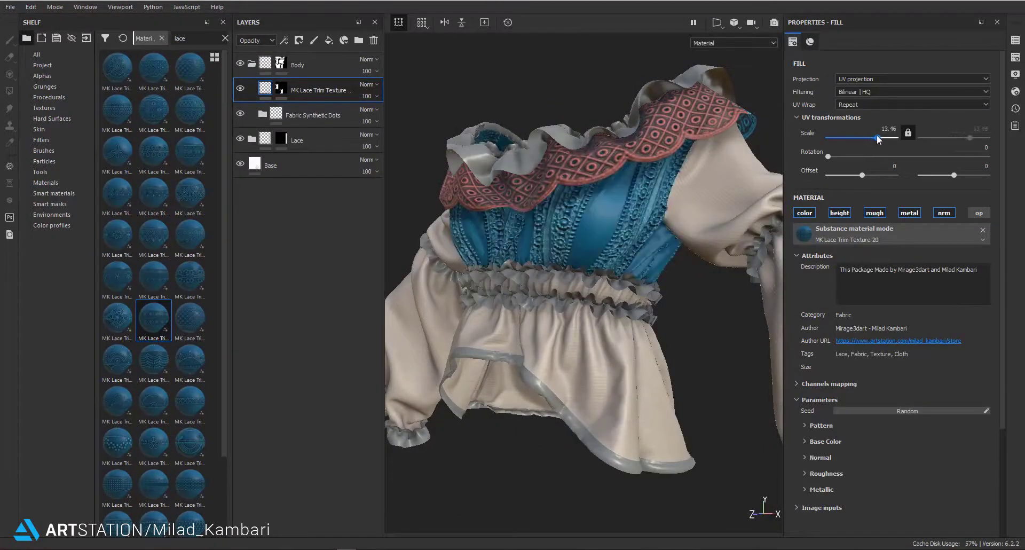
pyautogui.click(1015, 57)
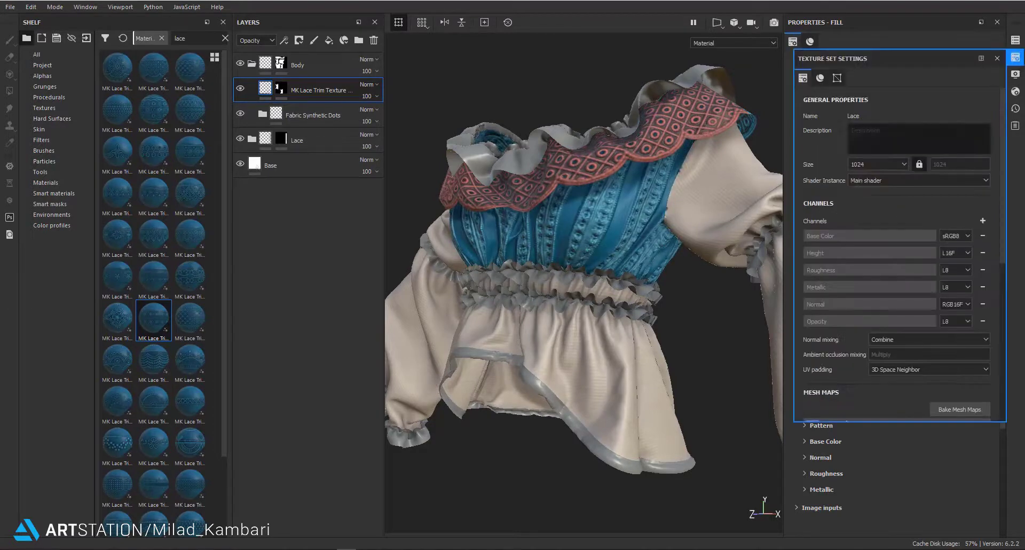
pyautogui.click(864, 164)
pyautogui.click(857, 209)
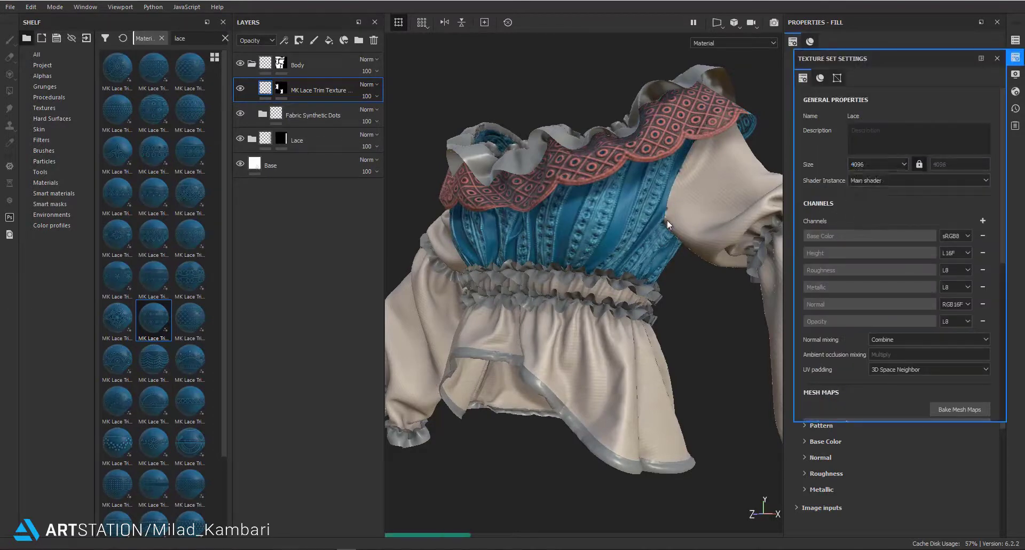
pyautogui.click(996, 59)
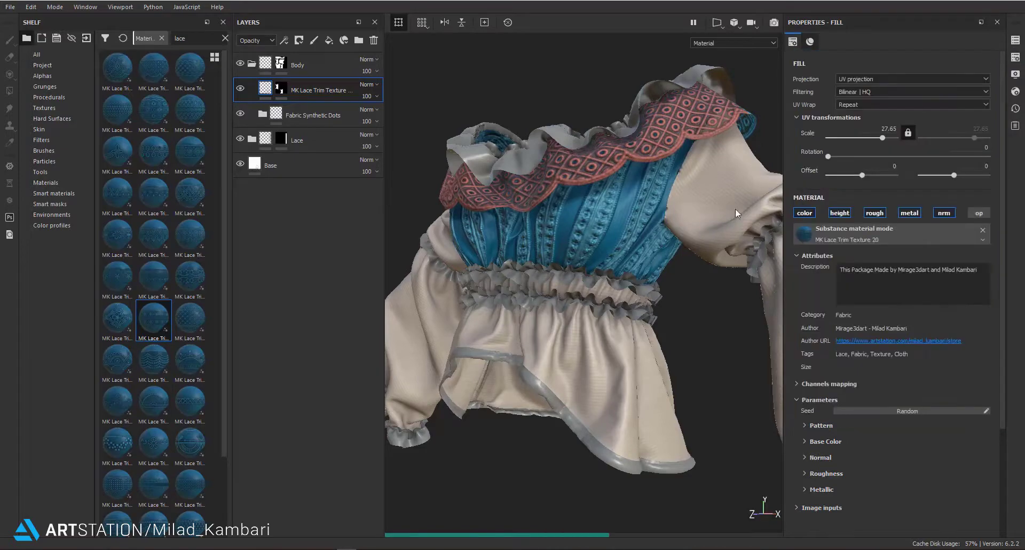
pyautogui.moveTo(873, 137); pyautogui.dragTo(870, 137)
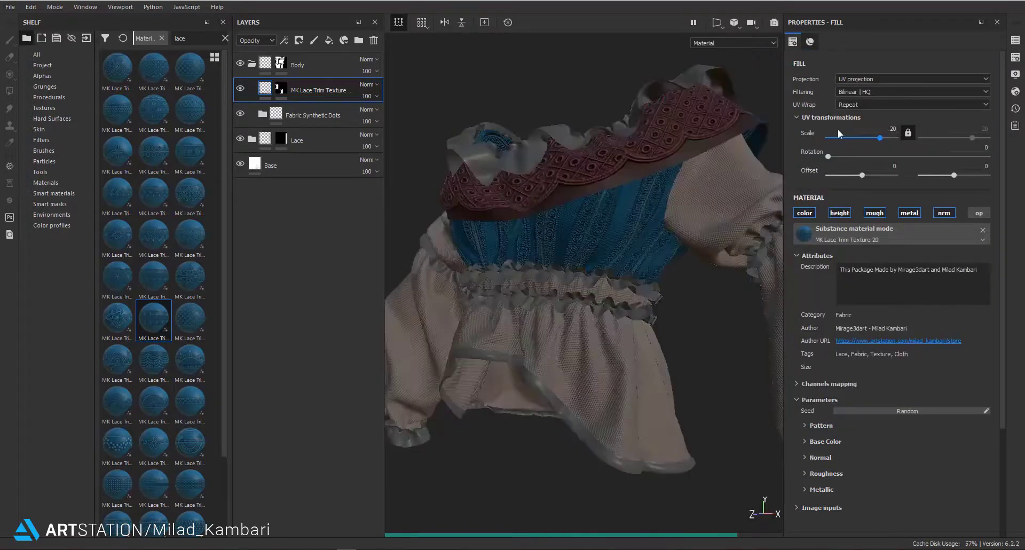
pyautogui.moveTo(639, 173)
pyautogui.keyDown('alt'); pyautogui.mouseDown(button='right')
pyautogui.moveTo(633, 435)
pyautogui.moveTo(629, 245)
pyautogui.mouseUp(button='right'); pyautogui.keyUp('alt')
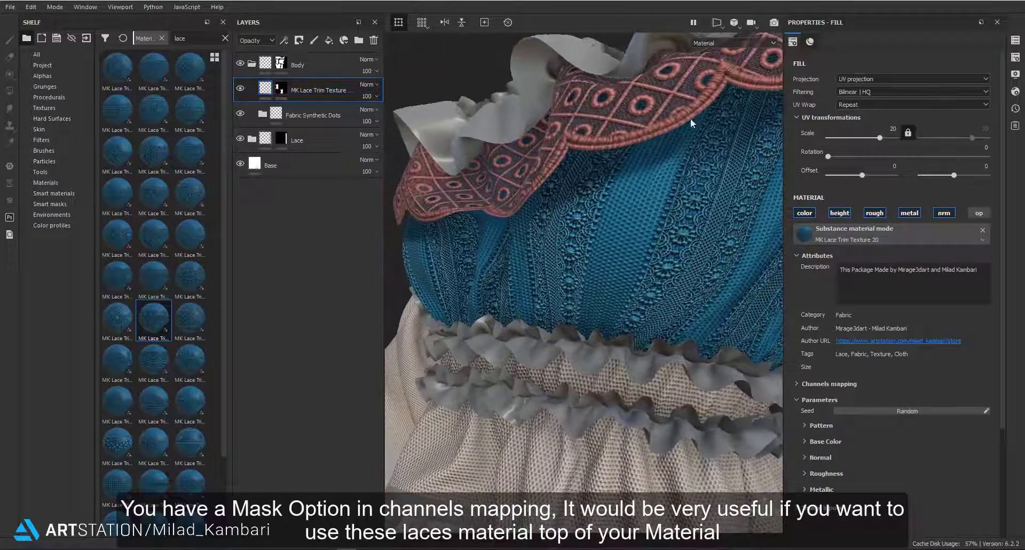
# Map the lace material's Mask channel to 'mask' so lace shows as stripes over fabric.
pyautogui.click(798, 384)
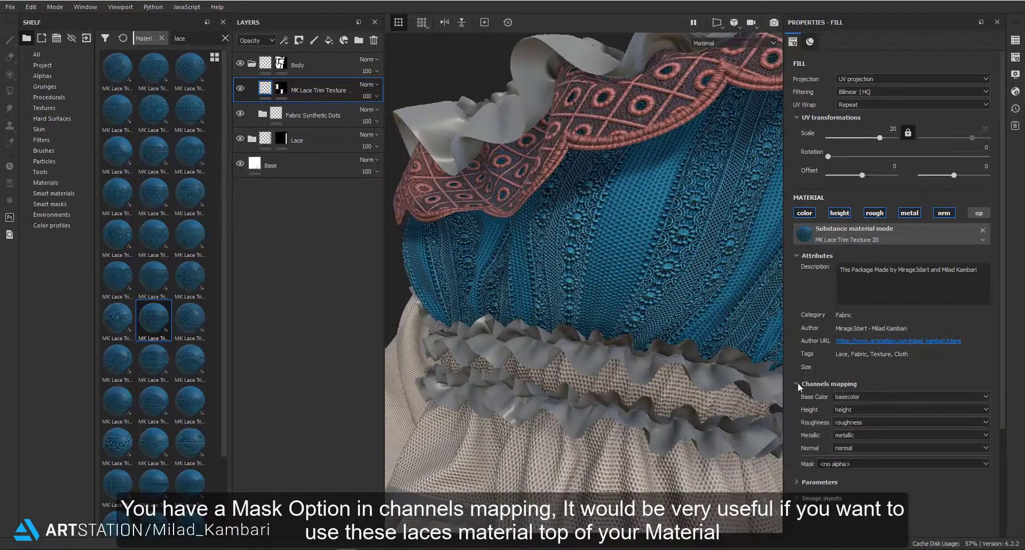
pyautogui.click(825, 463)
pyautogui.click(854, 502)
pyautogui.keyDown('alt'); pyautogui.moveTo(612, 278); pyautogui.dragTo(792, 481); pyautogui.keyUp('alt')
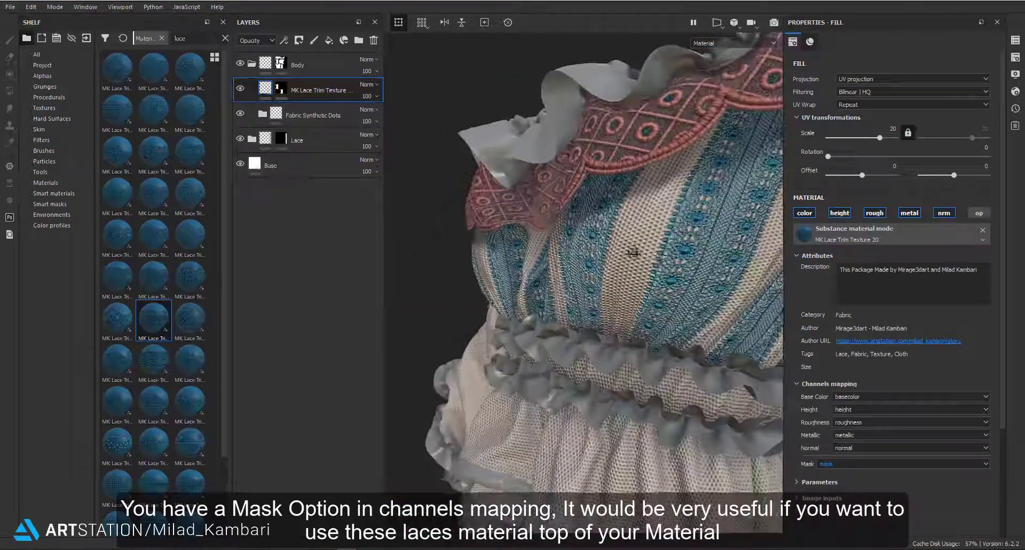
# Keep the lace material's normal format set to DirectX.
pyautogui.click(795, 481)
pyautogui.scroll(-3, 815, 467)
pyautogui.click(816, 402)
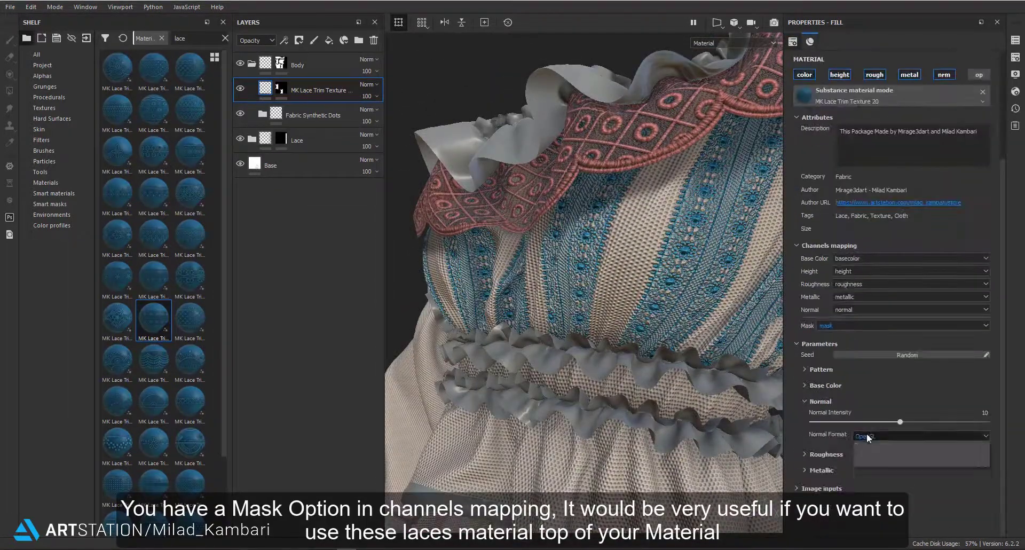
pyautogui.click(873, 436)
pyautogui.click(875, 442)
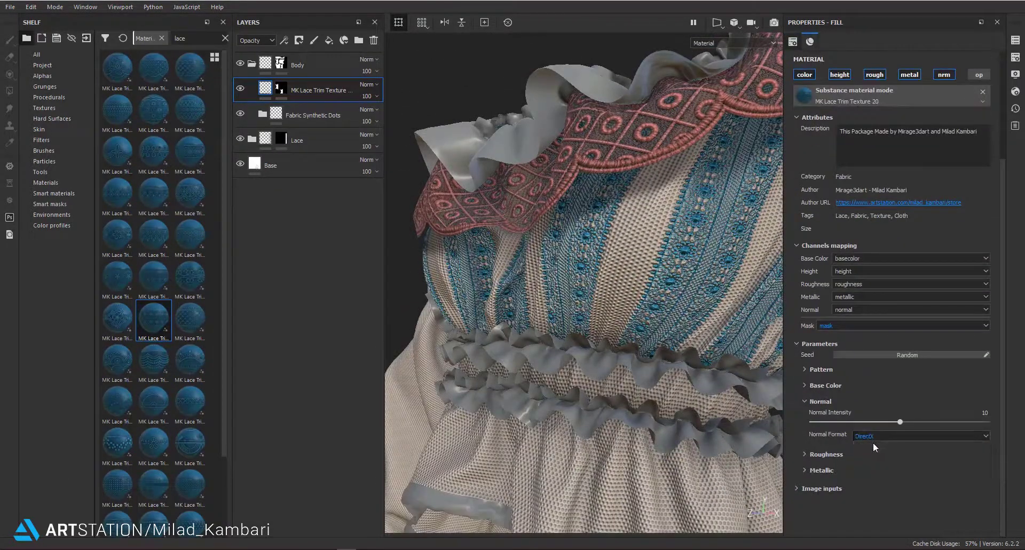
pyautogui.click(806, 401)
pyautogui.moveTo(744, 376)
pyautogui.keyDown('alt'); pyautogui.mouseDown()
pyautogui.moveTo(618, 275)
pyautogui.moveTo(603, 329)
pyautogui.mouseUp(); pyautogui.keyUp('alt')
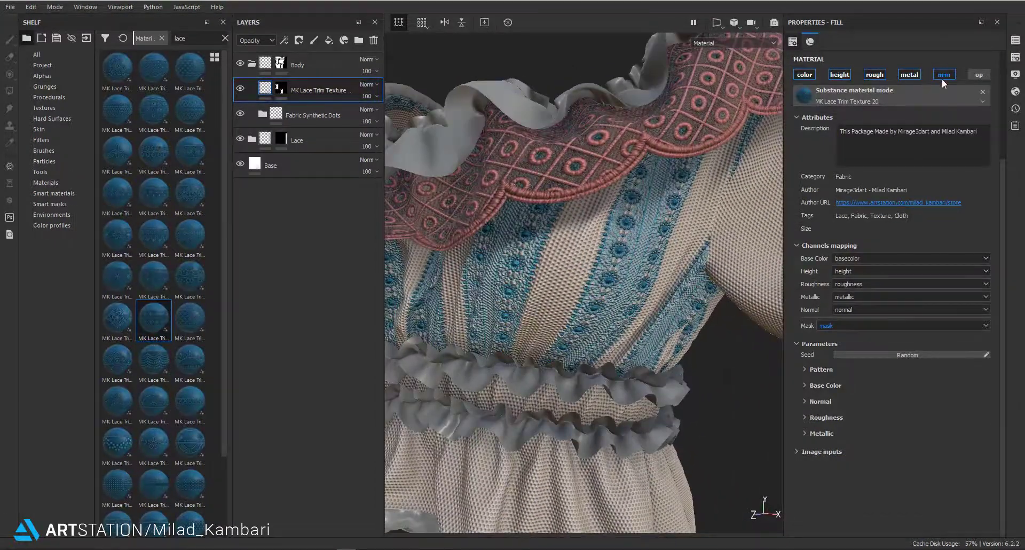
# Turn off the lace's height channel, keep normal on, and view the Height channel blending.
pyautogui.click(941, 78)
pyautogui.click(843, 76)
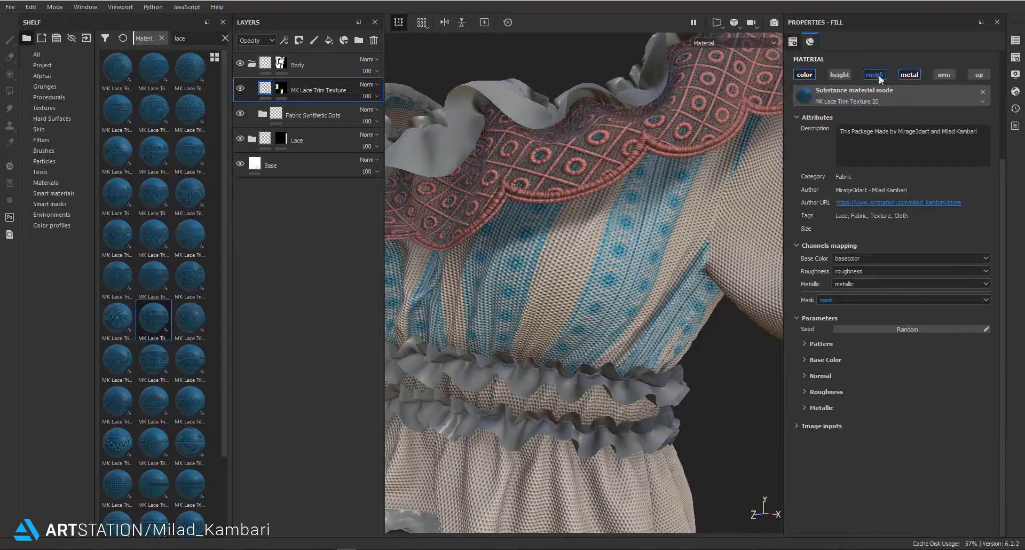
pyautogui.click(943, 79)
pyautogui.keyDown('alt'); pyautogui.moveTo(694, 213); pyautogui.dragTo(587, 267); pyautogui.keyUp('alt')
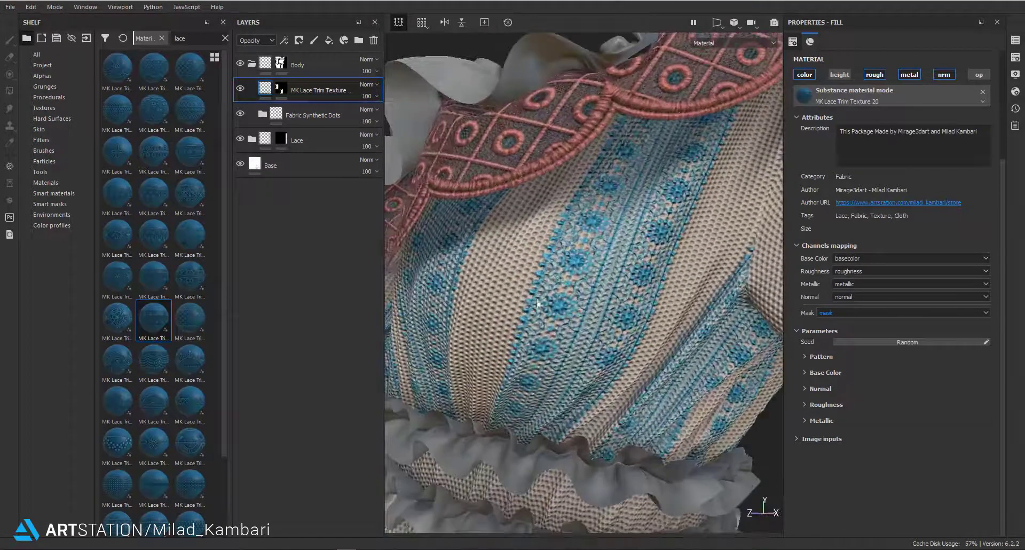
pyautogui.click(251, 41)
pyautogui.click(253, 63)
# Check the Height blend mode, switch the channel view to Normal, and re-enable lace height.
pyautogui.click(369, 84)
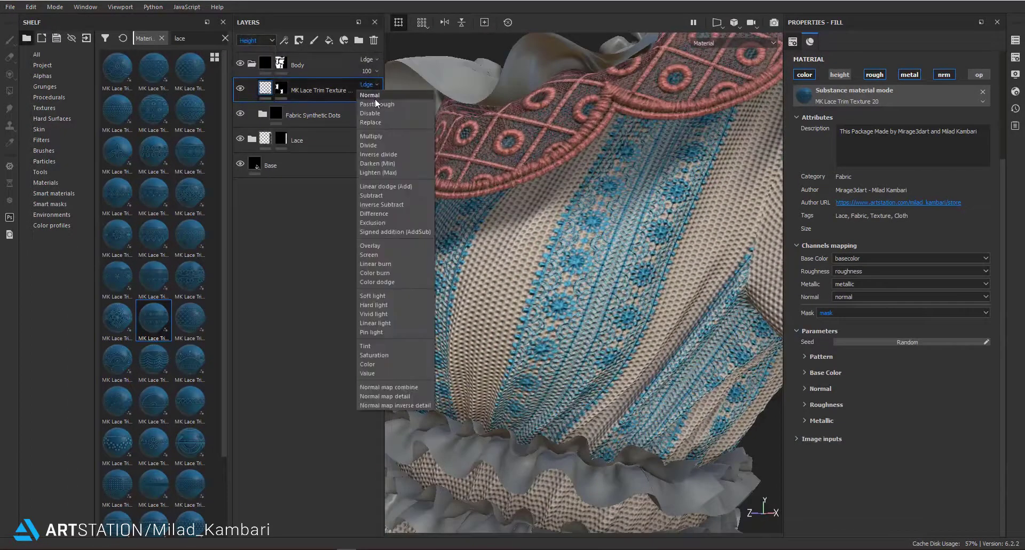
pyautogui.click(273, 51)
pyautogui.click(247, 78)
pyautogui.click(366, 85)
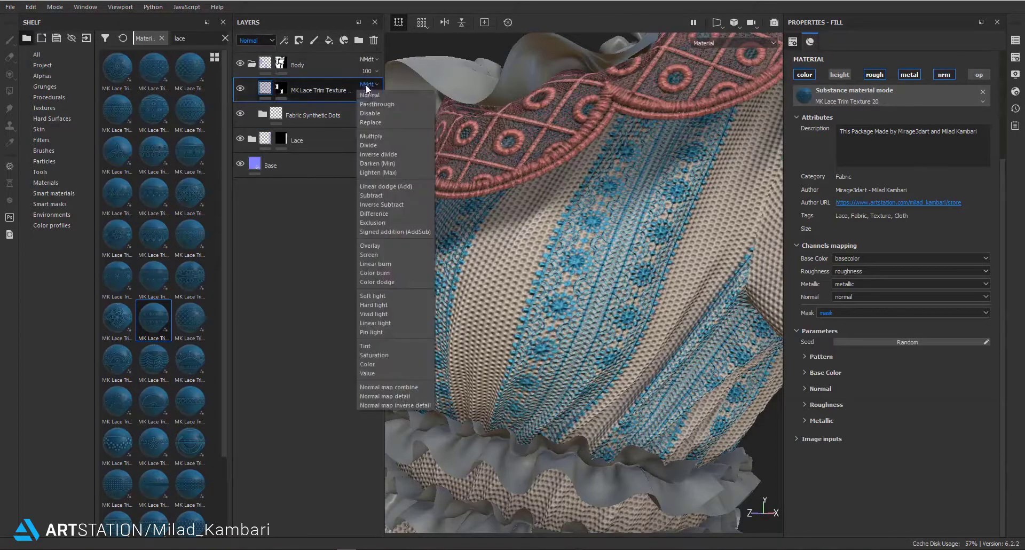
pyautogui.click(406, 94)
pyautogui.click(839, 74)
# Recolour the lace stripes white and expand the Fabric Synthetic Dots folder.
pyautogui.scroll(-3, 641, 272)
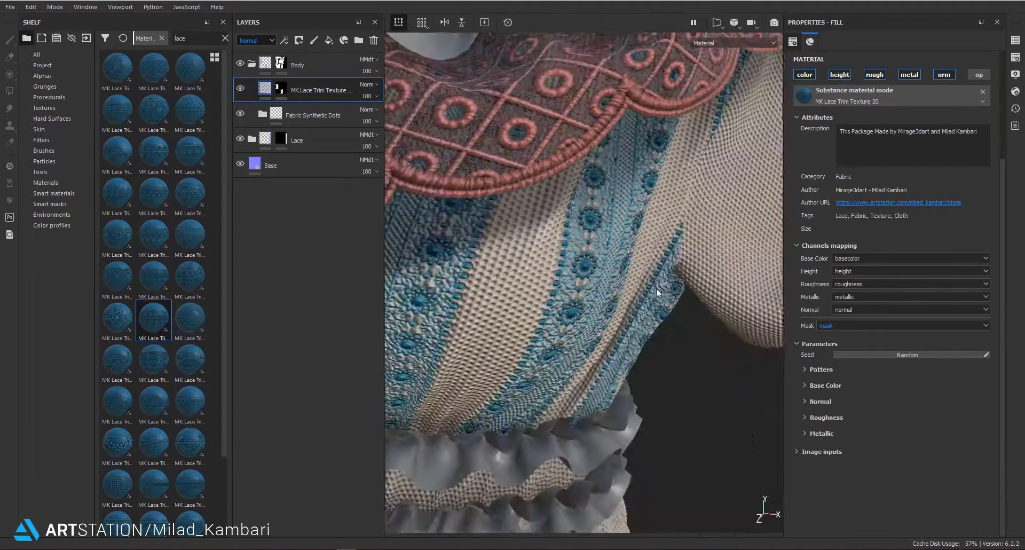
pyautogui.keyDown('alt'); pyautogui.moveTo(655, 287); pyautogui.dragTo(524, 339); pyautogui.keyUp('alt')
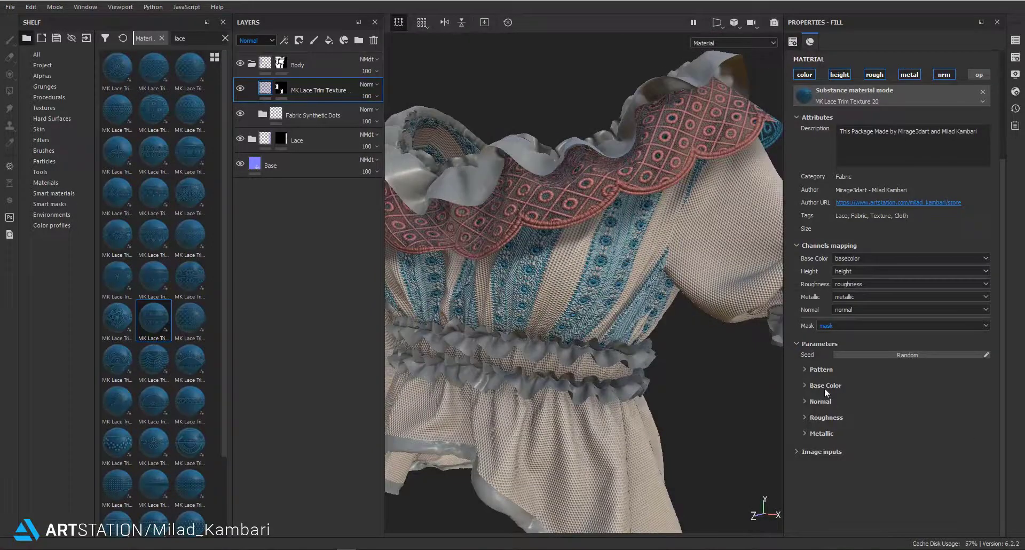
pyautogui.click(824, 385)
pyautogui.click(875, 412)
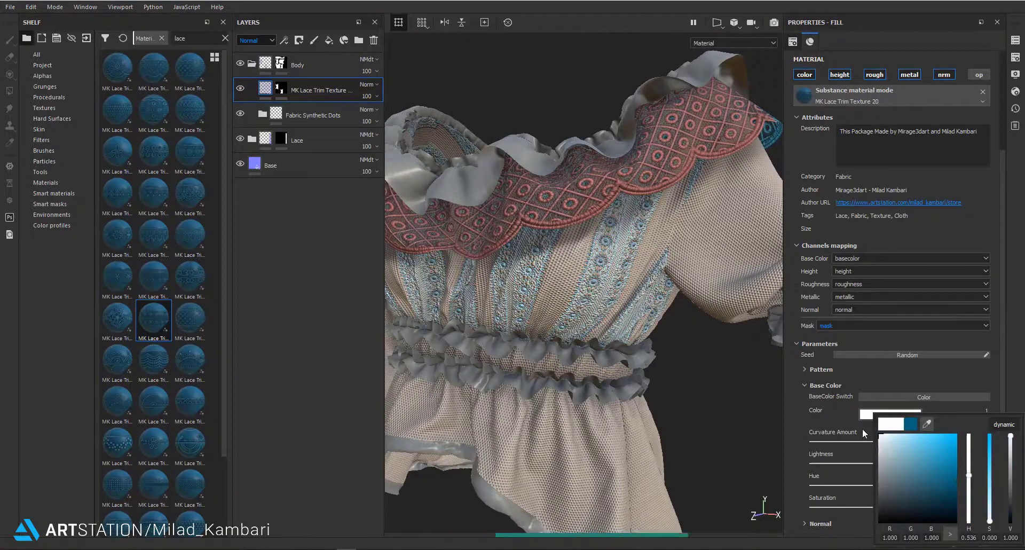
pyautogui.moveTo(534, 278)
pyautogui.keyDown('alt'); pyautogui.mouseDown()
pyautogui.moveTo(507, 254)
pyautogui.moveTo(536, 309)
pyautogui.moveTo(507, 267)
pyautogui.mouseUp(); pyautogui.keyUp('alt')
pyautogui.click(262, 115)
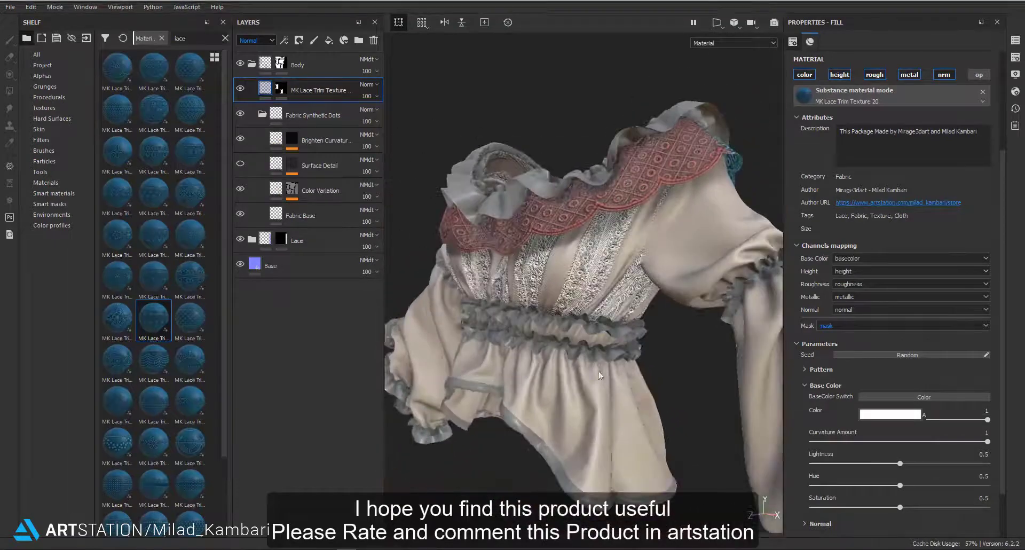
# Fill the lower blouse polygons white in the lace trim mask, then return to the layer.
pyautogui.click(262, 114)
pyautogui.click(280, 90)
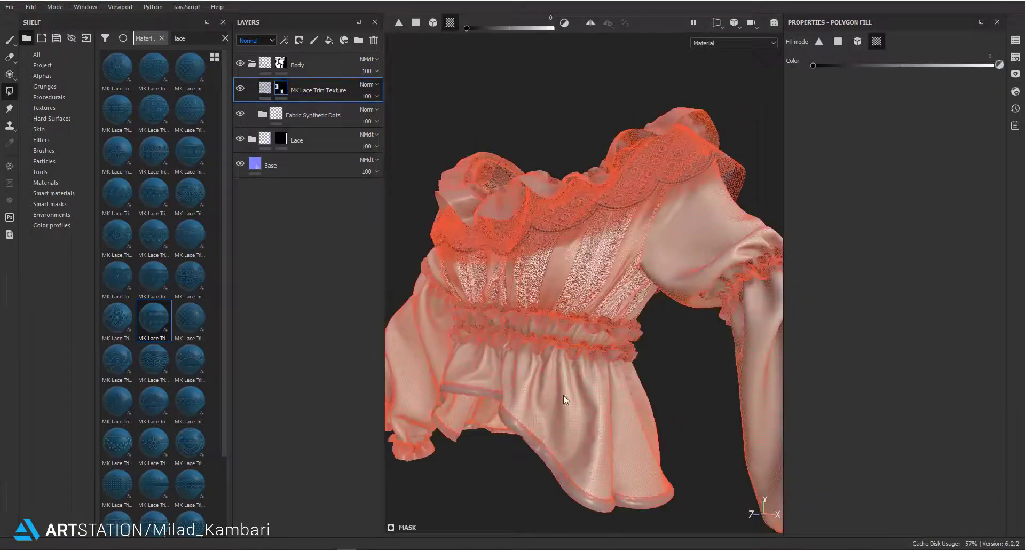
pyautogui.press('x')
pyautogui.click(543, 383)
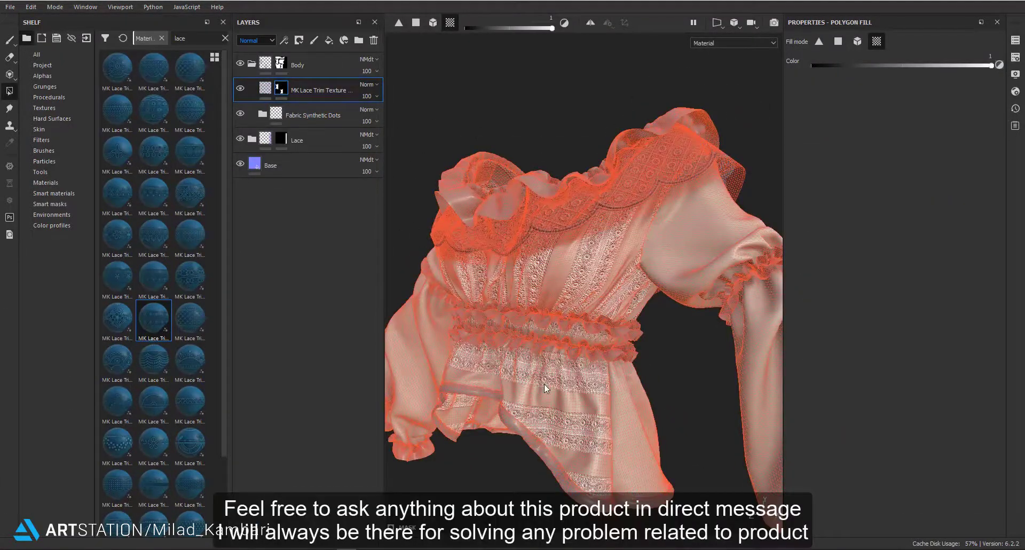
pyautogui.click(266, 88)
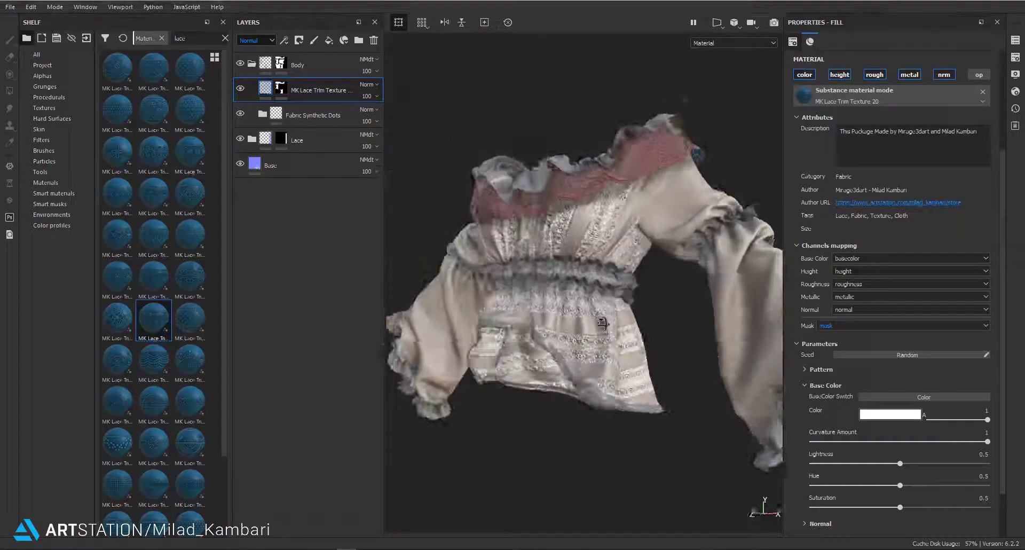
pyautogui.click(280, 88)
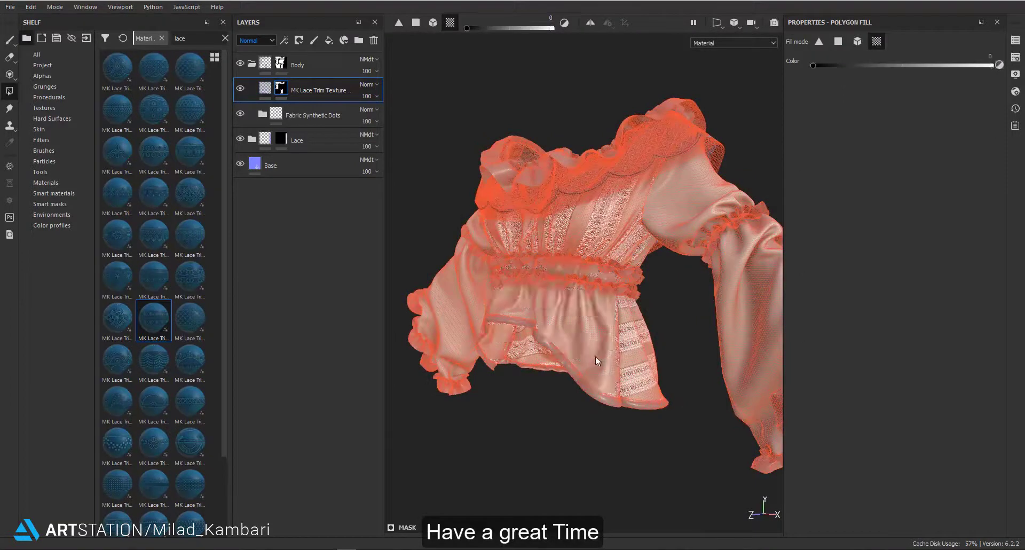
pyautogui.click(266, 88)
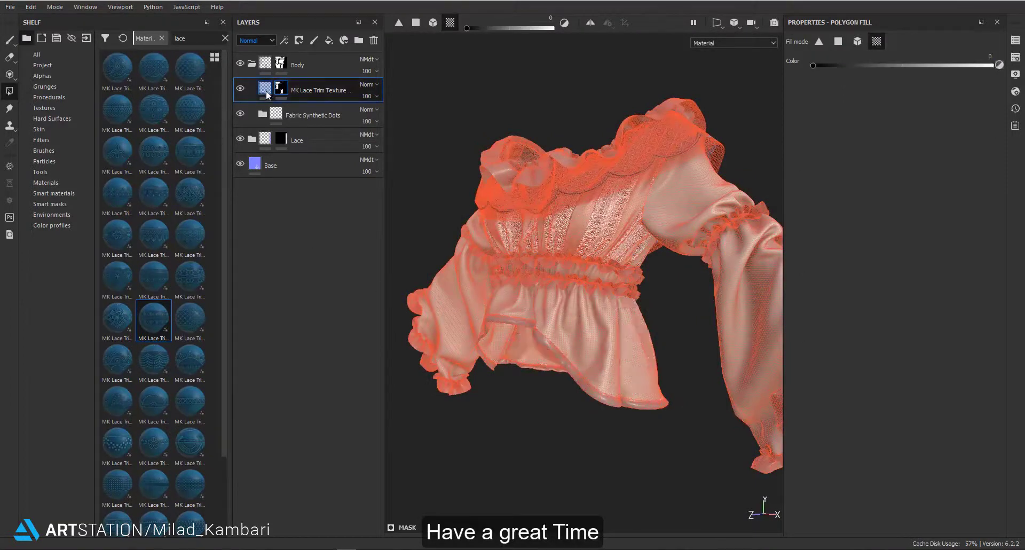